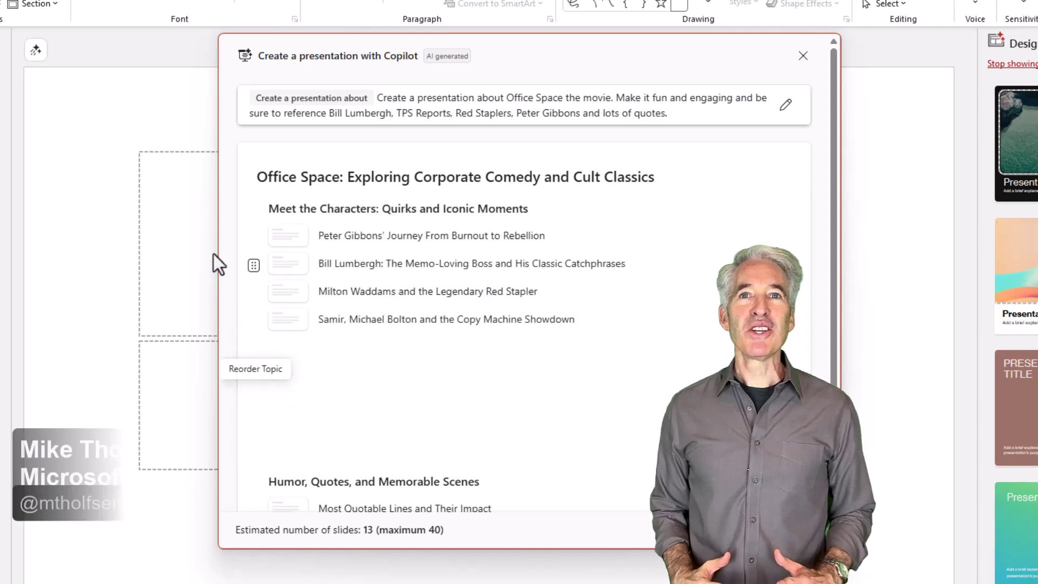
# Collapse the Setting the Scene section and return to the blank Presentation1 title slide
pyautogui.scroll(-3, 620, 407)
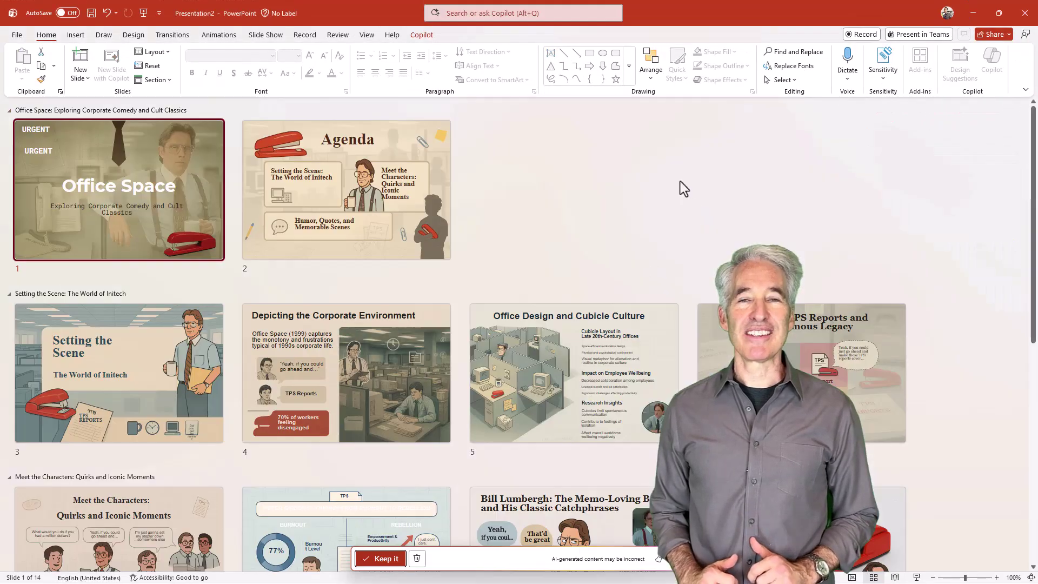
pyautogui.scroll(-4, 584, 358)
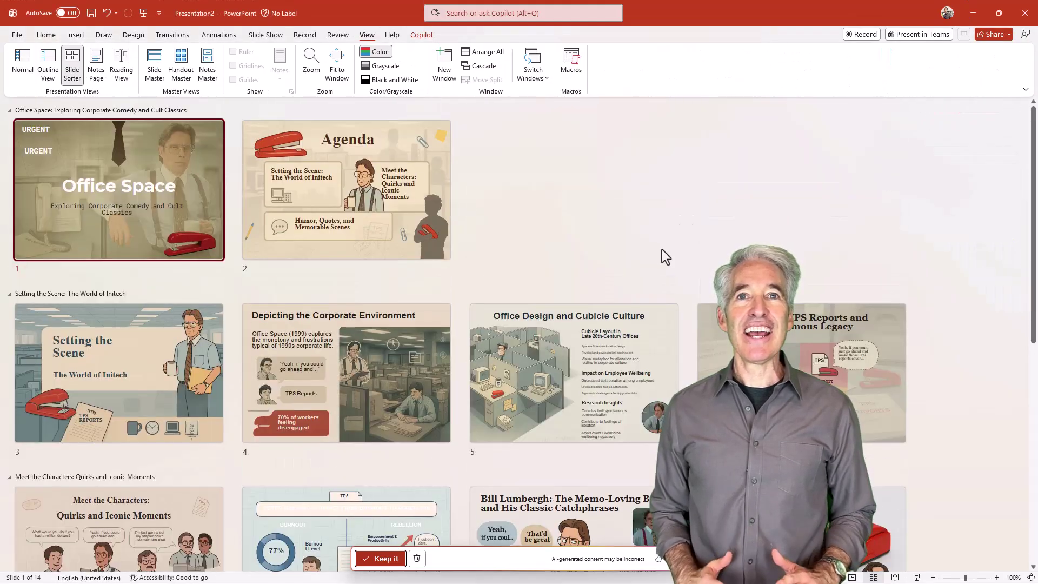
pyautogui.click(10, 295)
pyautogui.click(895, 426)
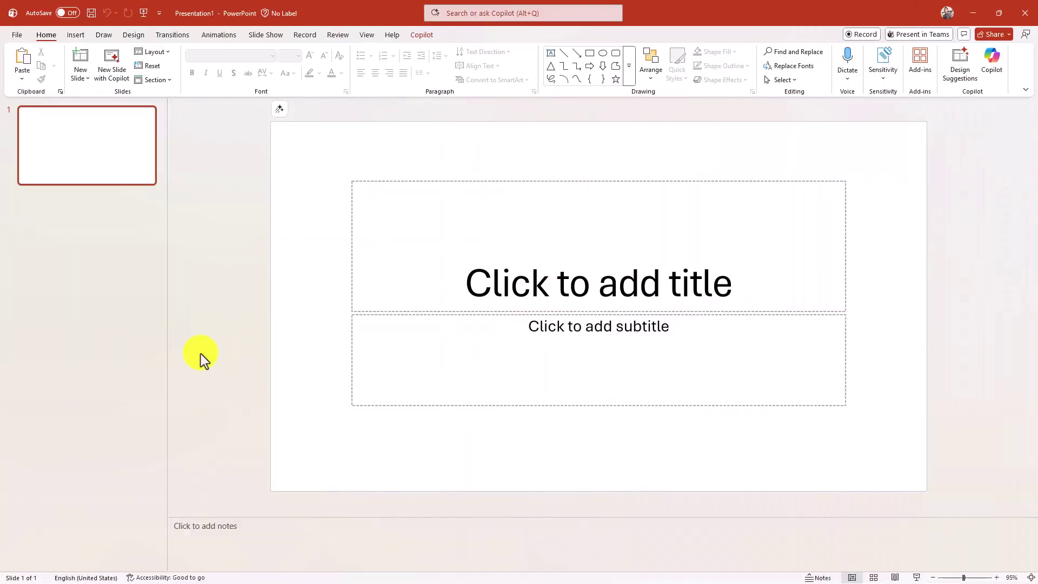
# Start a new presentation with Create with Copilot from the File Home page
pyautogui.click(15, 40)
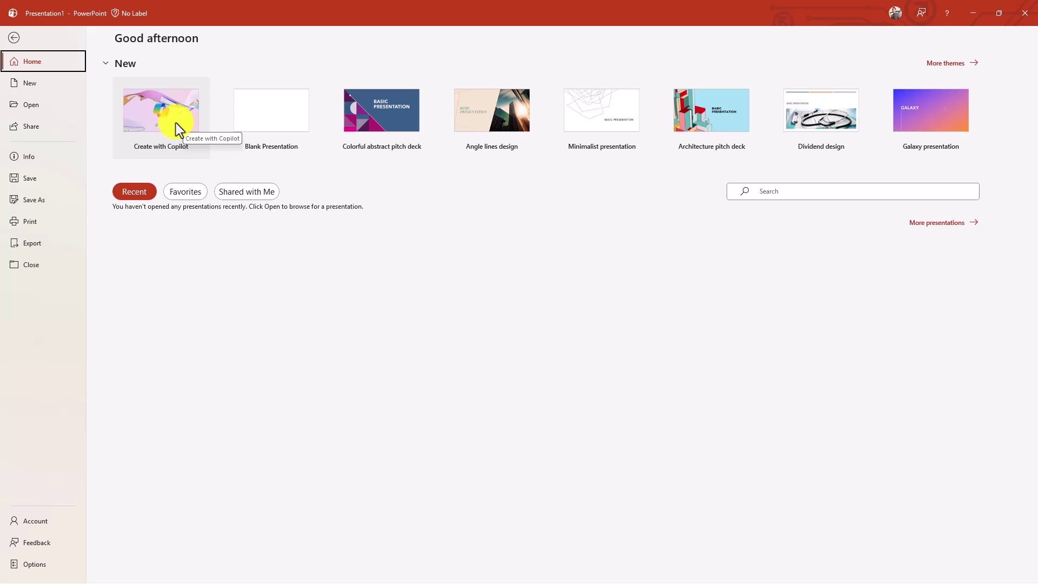
pyautogui.click(160, 122)
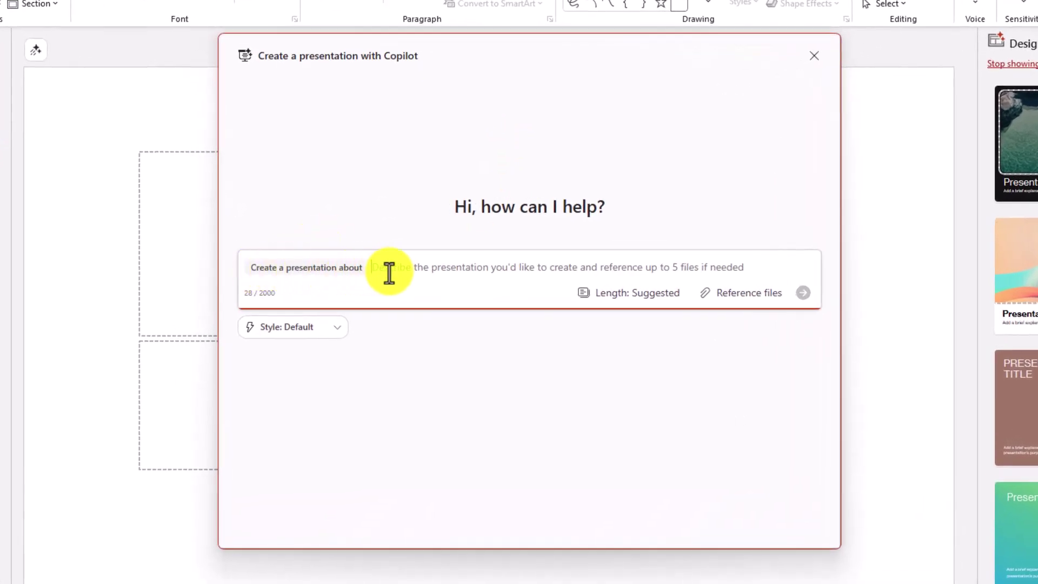
# Paste the Office Space prompt, choose Medium length and Creative style, and generate the outline
pyautogui.click(417, 273)
pyautogui.write('Create a presentation about Office Space the movie. Make it fun and engaging and be sure to reference Bill Lumbergh, TPS Reports, Red Staplers, Peter Gibbons and lots of quotes.')
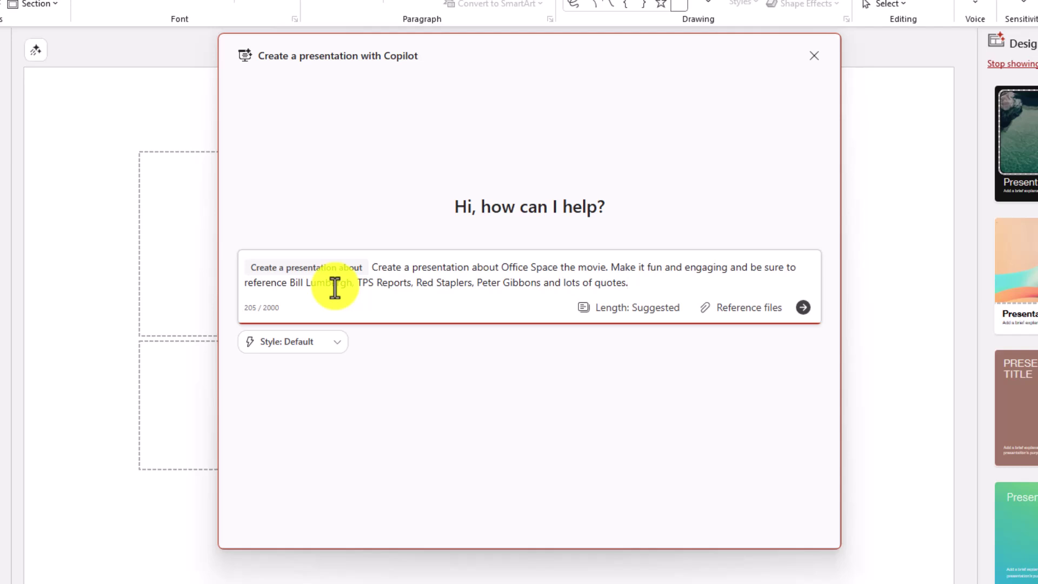
pyautogui.click(632, 310)
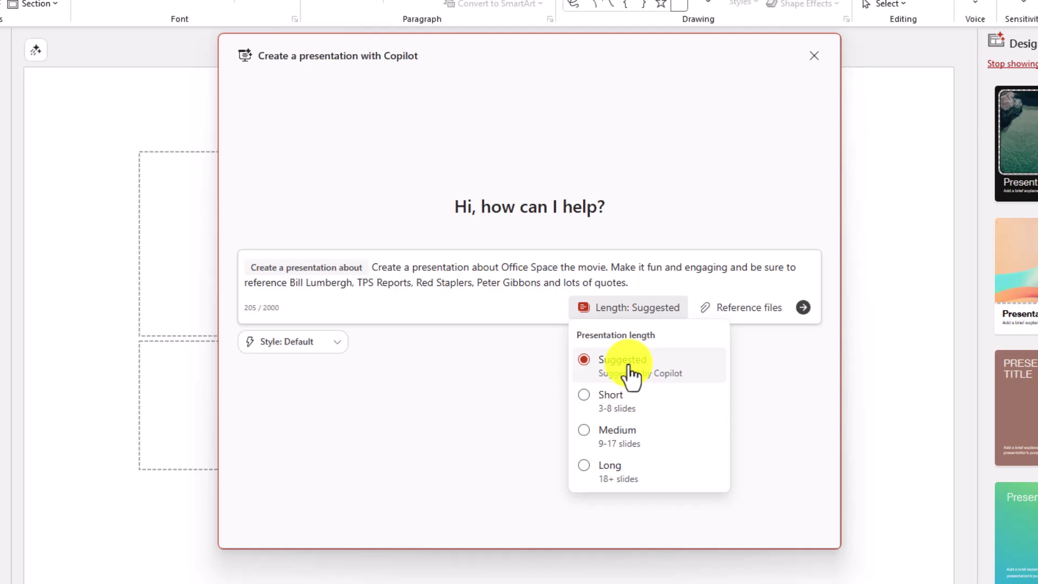
pyautogui.click(580, 432)
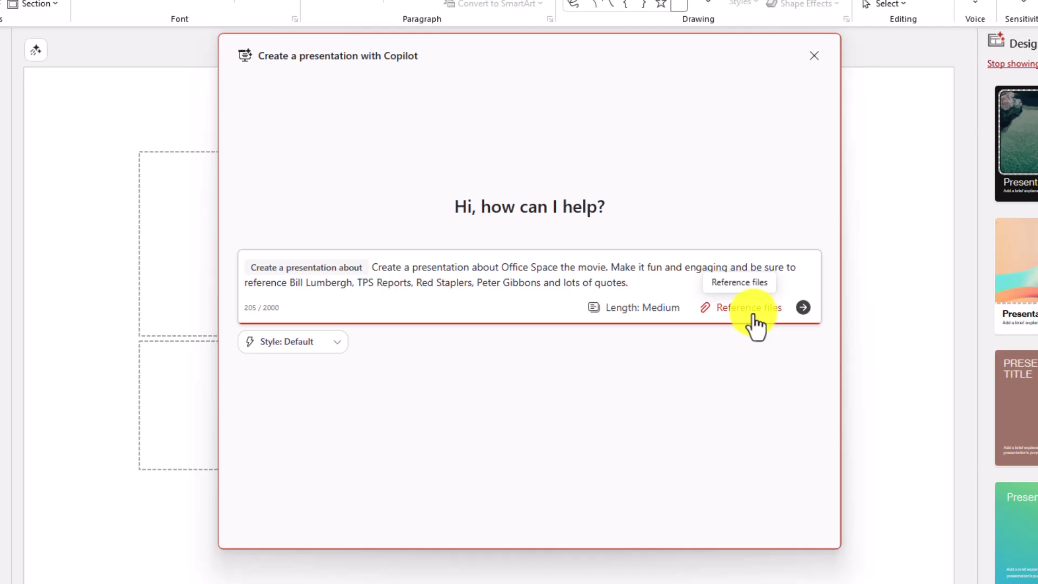
pyautogui.click(314, 340)
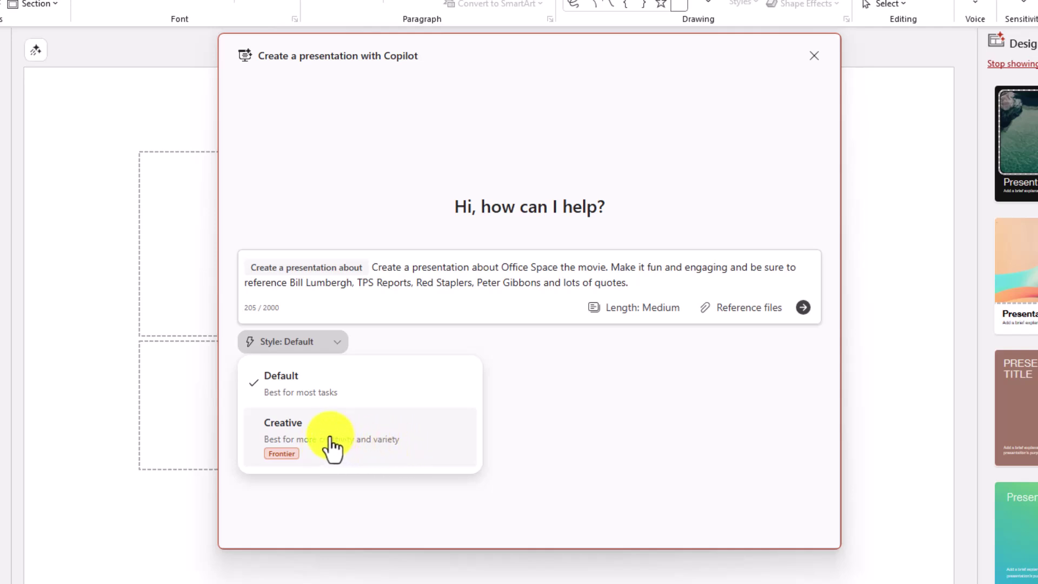
pyautogui.click(354, 445)
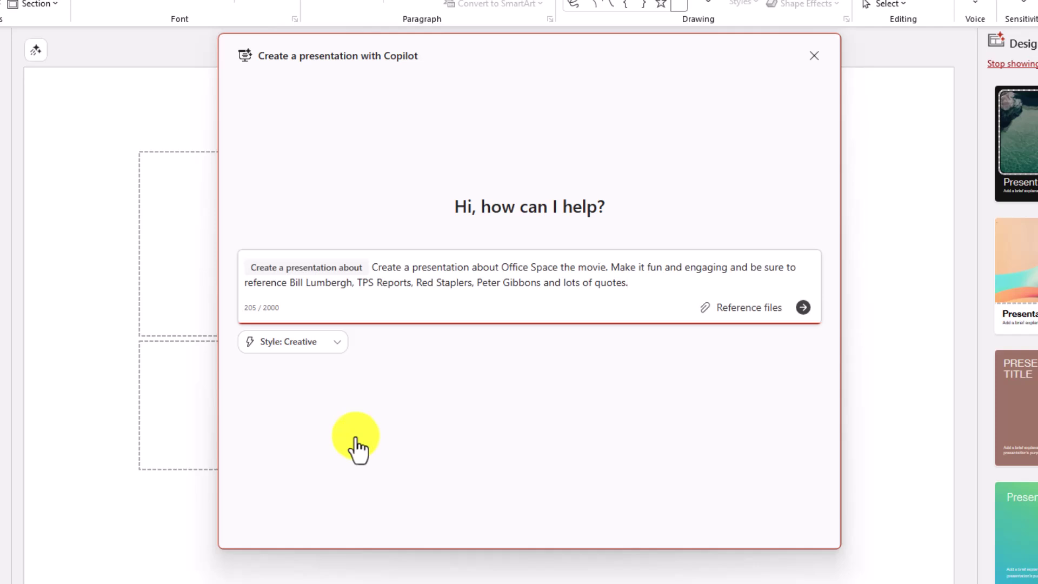
pyautogui.click(803, 307)
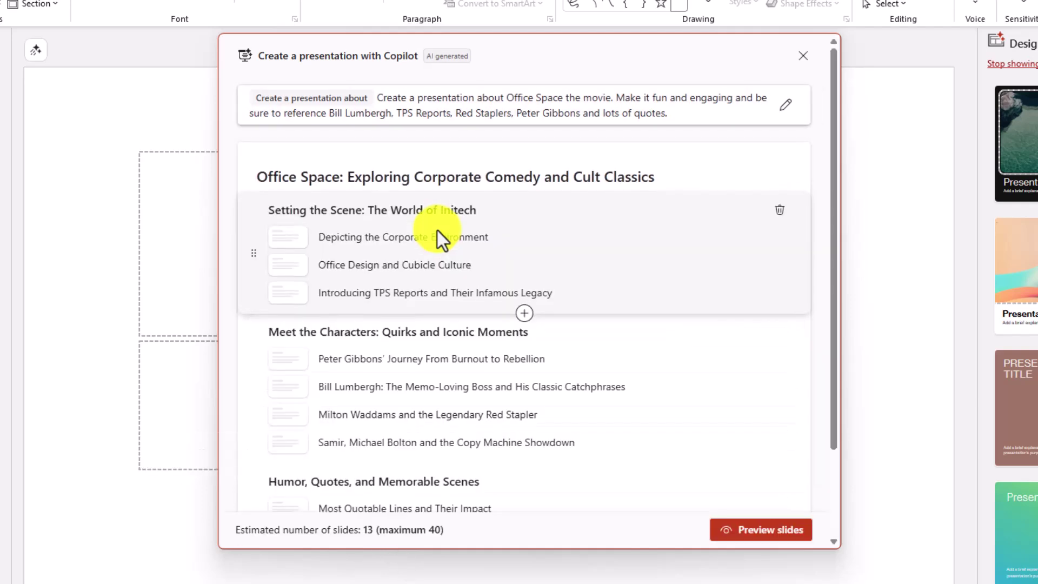
# Try adding a topic after Setting the Scene, cancel it, and reorder Meet the Characters
pyautogui.scroll(-2, 592, 260)
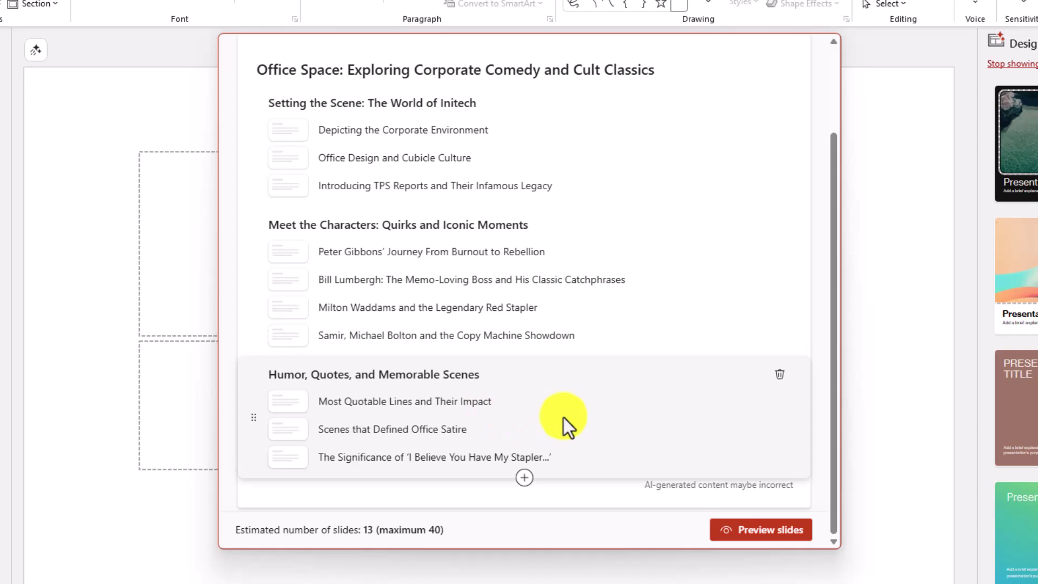
pyautogui.scroll(2, 563, 417)
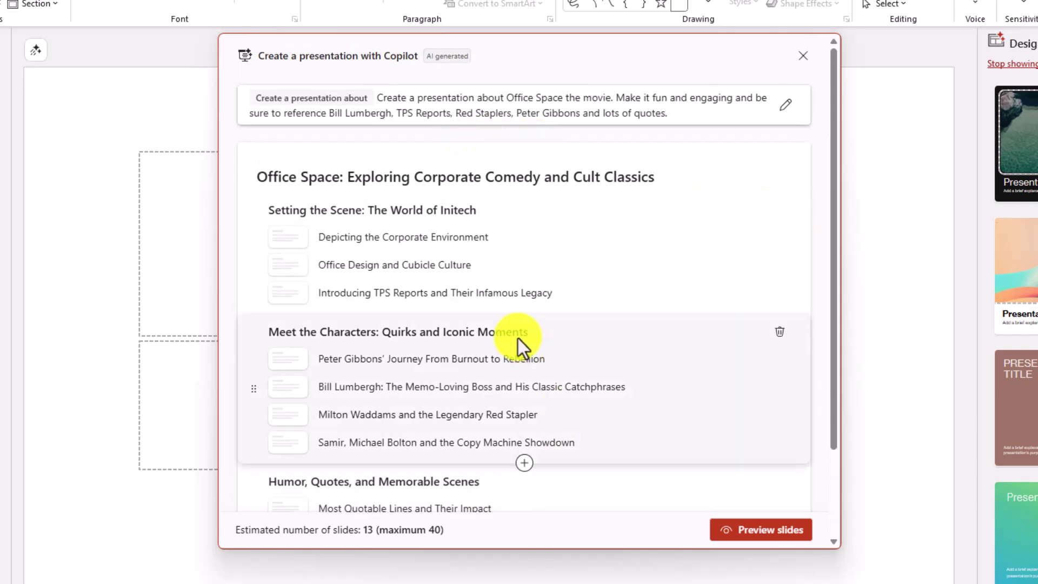
pyautogui.click(524, 313)
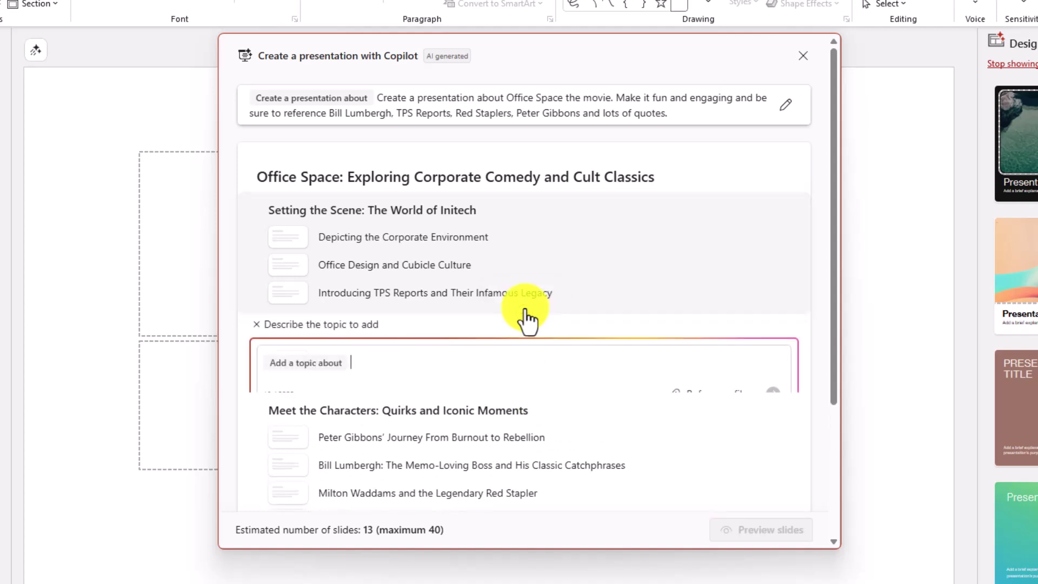
pyautogui.click(257, 324)
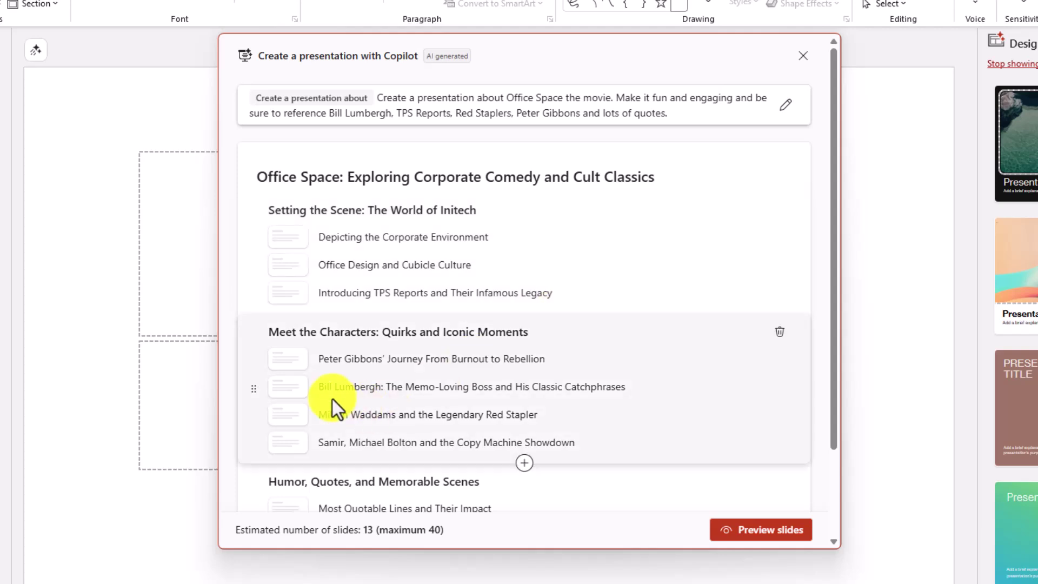
pyautogui.moveTo(252, 386); pyautogui.dragTo(466, 332)
# Scroll through the finished outline and generate the slide previews
pyautogui.scroll(-2, 482, 346)
pyautogui.scroll(1, 482, 346)
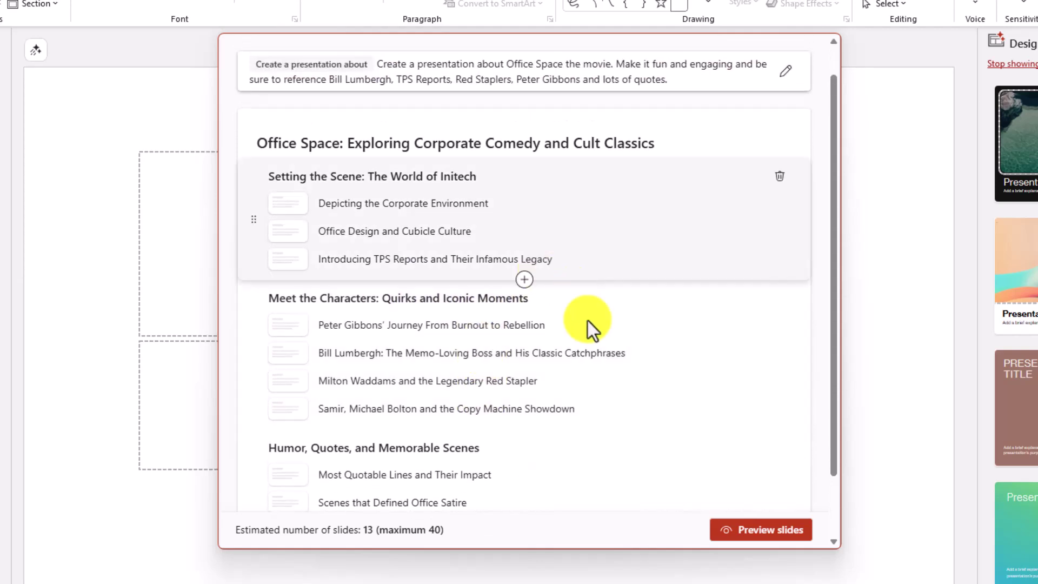
pyautogui.scroll(-2, 629, 355)
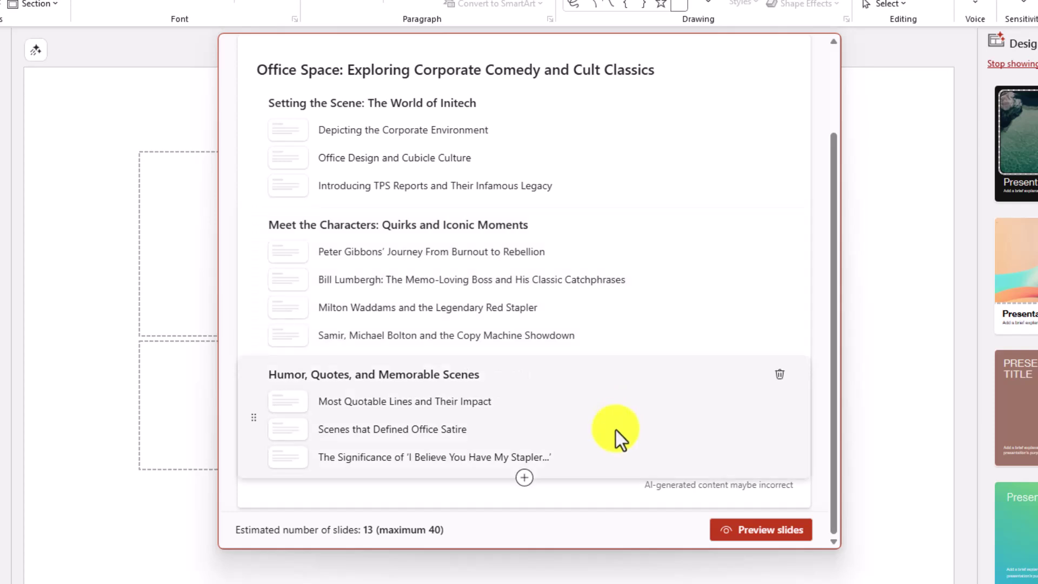
pyautogui.click(766, 533)
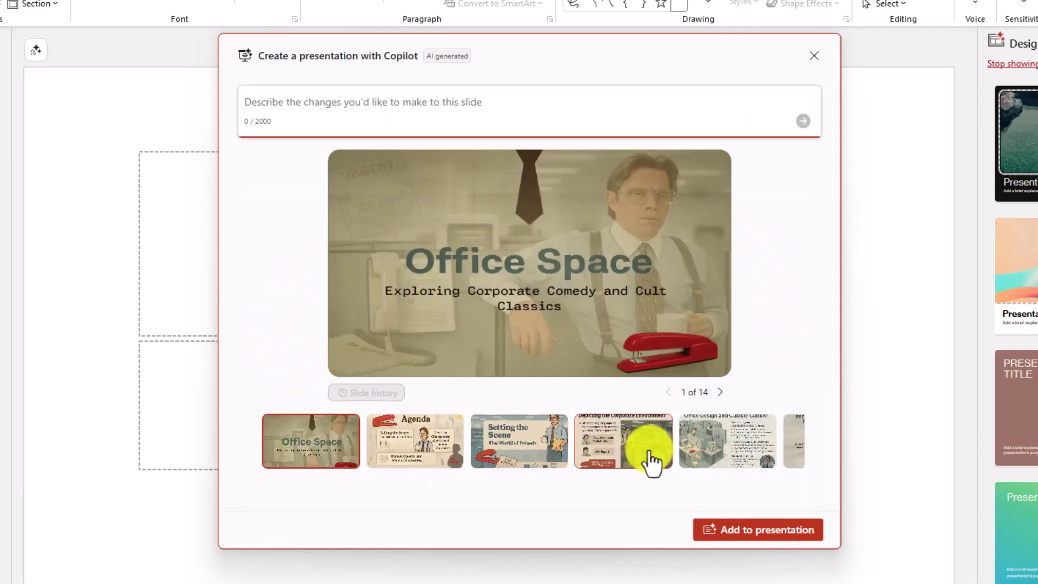
# Browse the previews, including Meet the Characters and Bill Lumbergh, then add all 14 slides
pyautogui.click(719, 393)
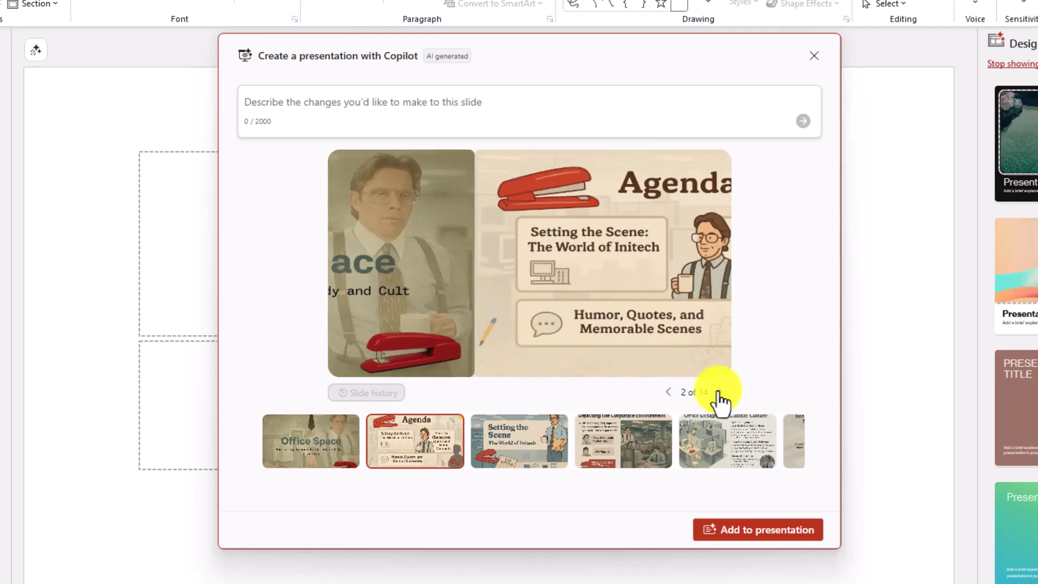
pyautogui.click(719, 392)
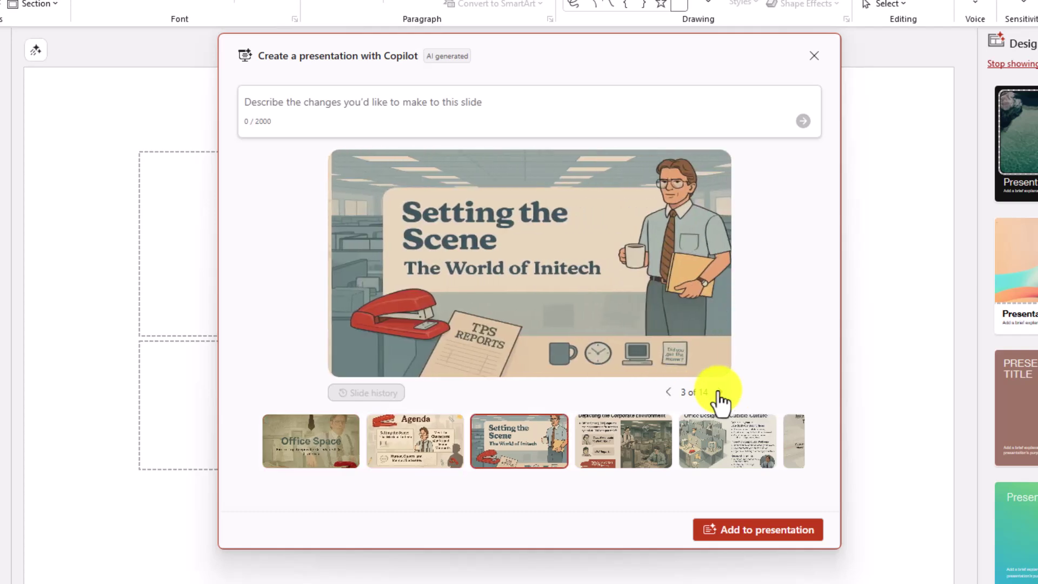
pyautogui.click(719, 393)
pyautogui.click(719, 392)
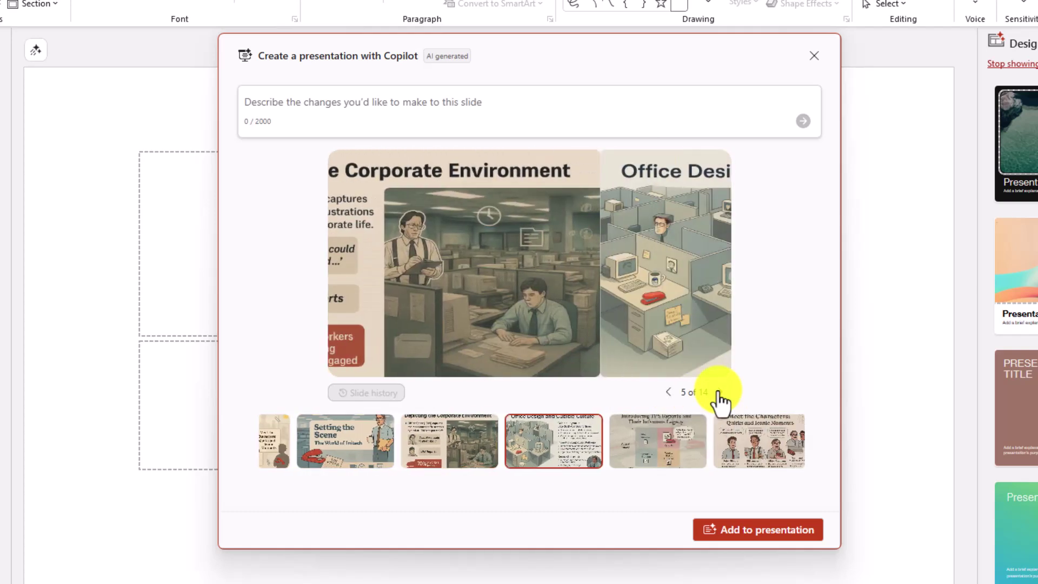
pyautogui.click(719, 393)
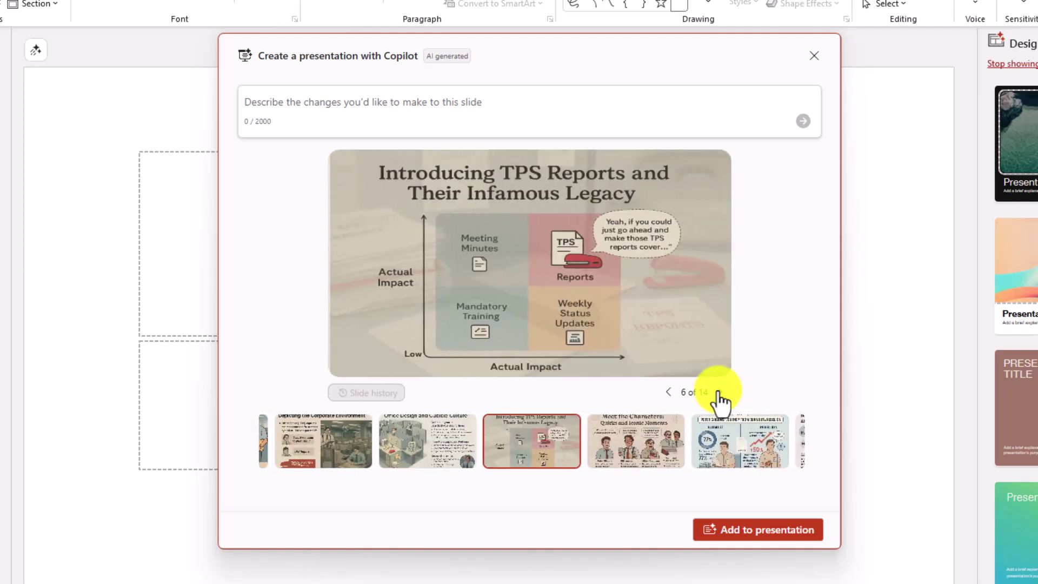
pyautogui.click(626, 427)
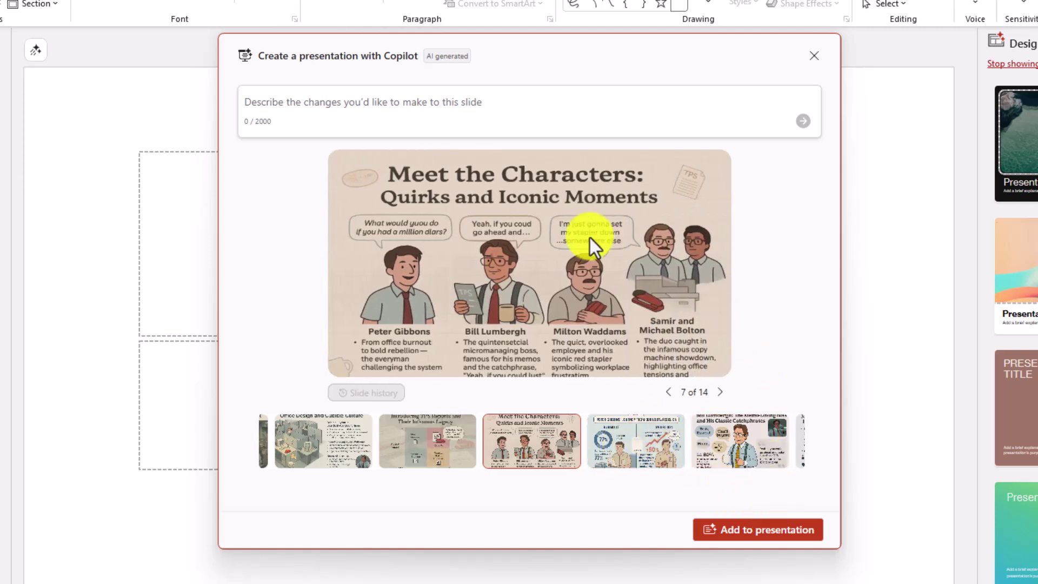
pyautogui.click(294, 102)
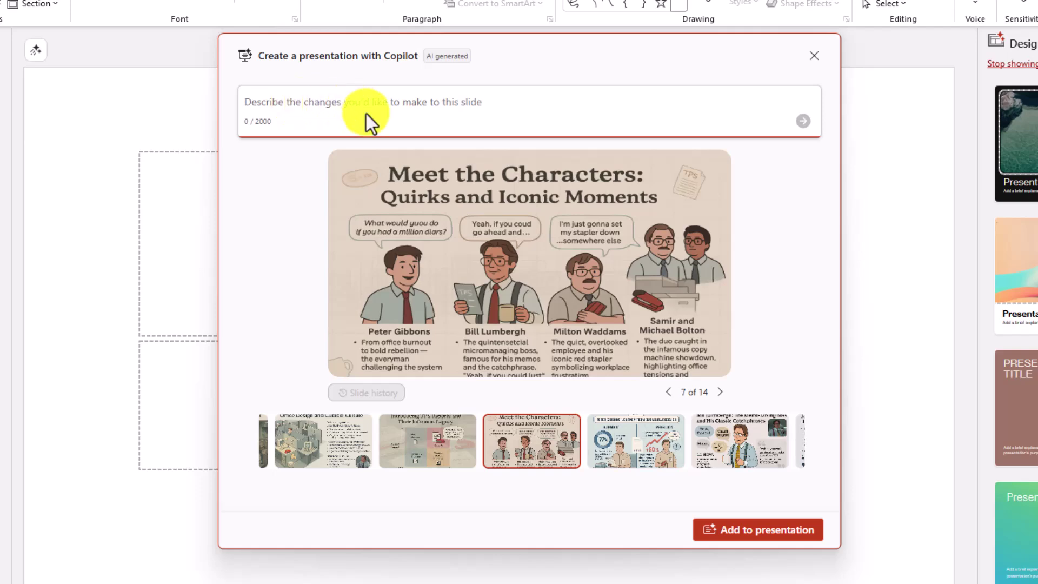
pyautogui.click(775, 449)
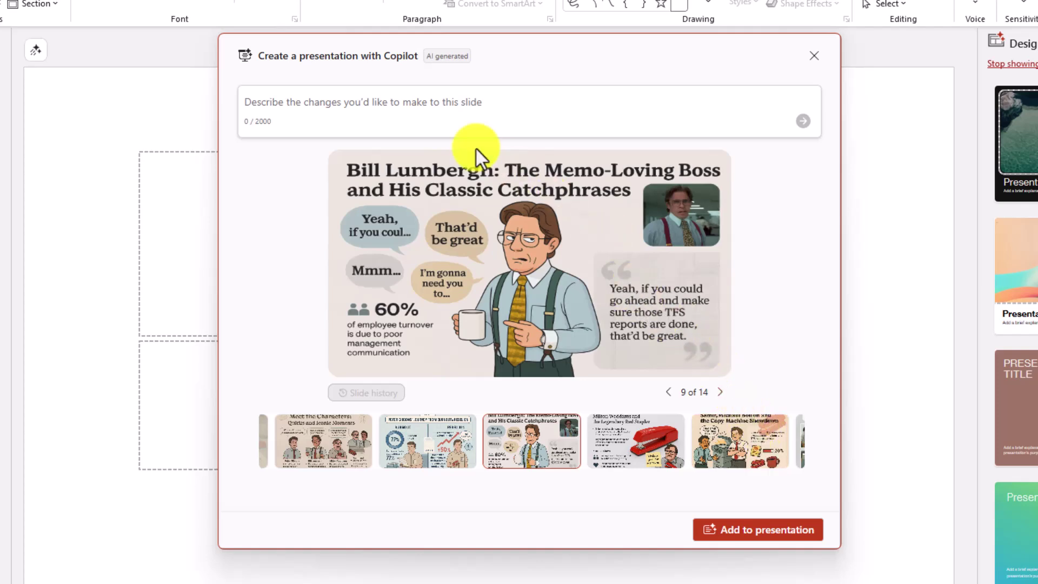
pyautogui.click(751, 532)
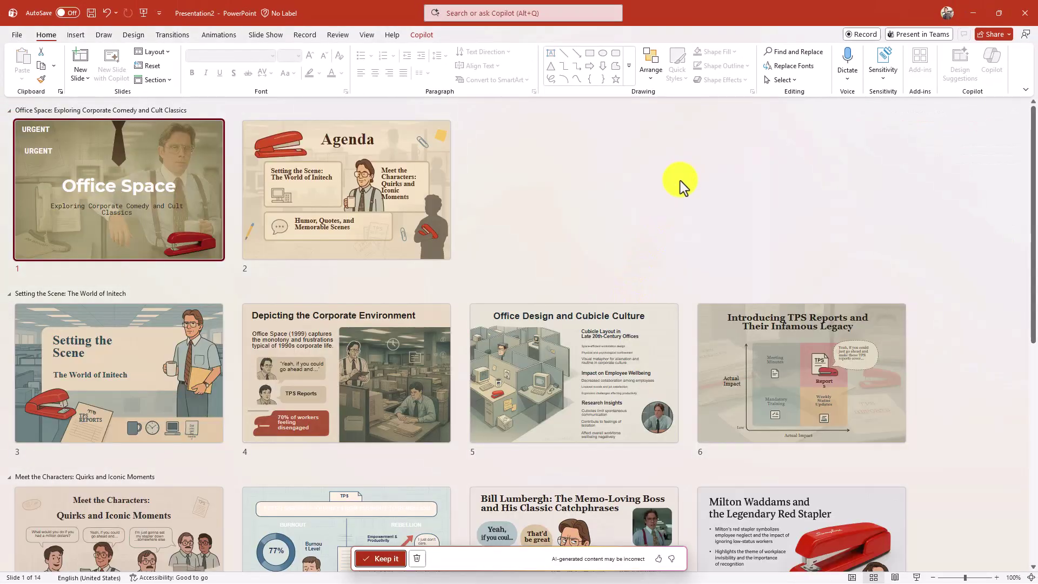
pyautogui.scroll(-8, 692, 202)
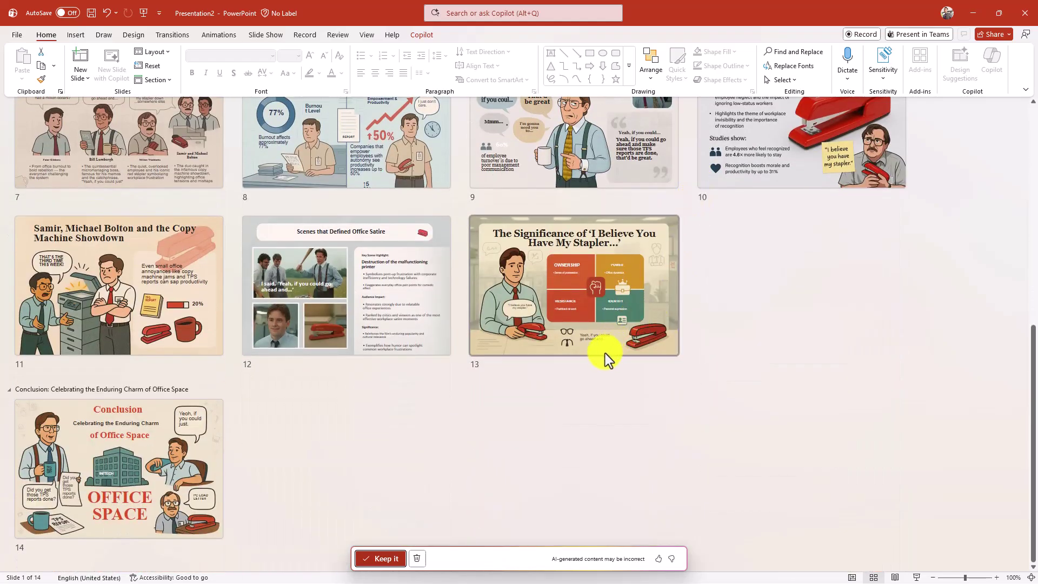
pyautogui.scroll(8, 584, 352)
pyautogui.click(366, 34)
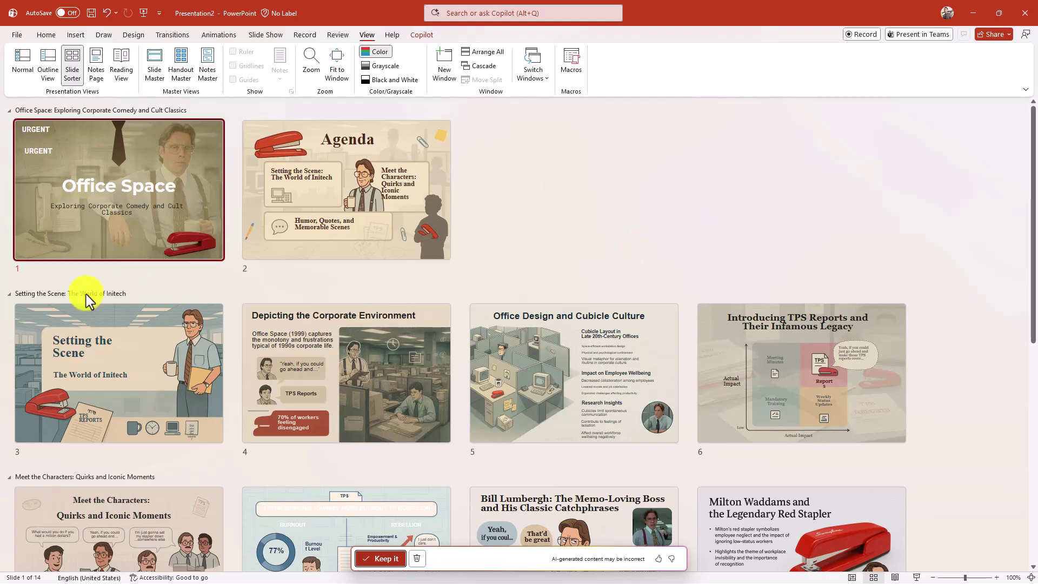
pyautogui.click(9, 293)
pyautogui.click(9, 293)
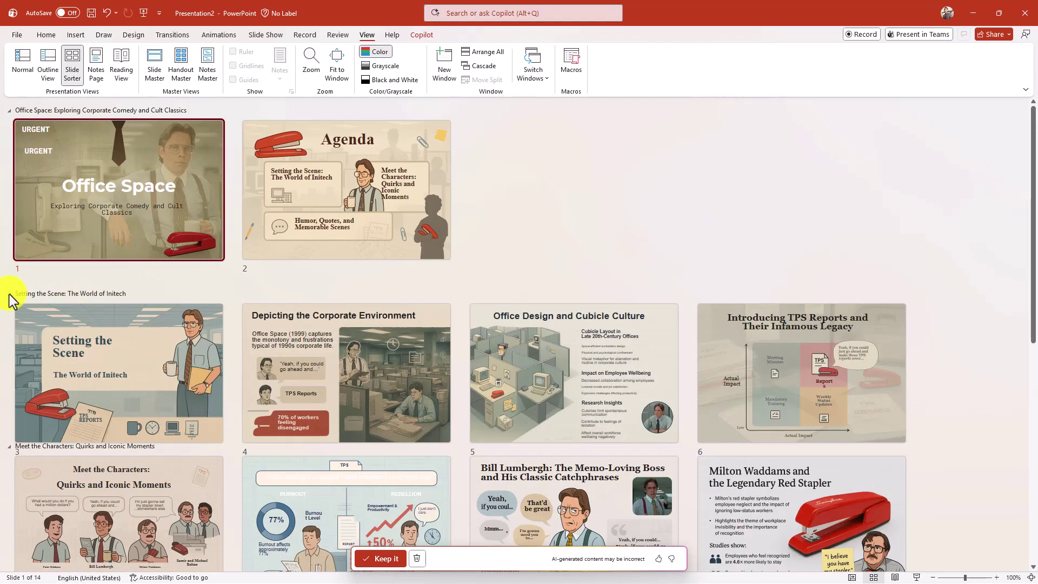
pyautogui.scroll(-10, 171, 331)
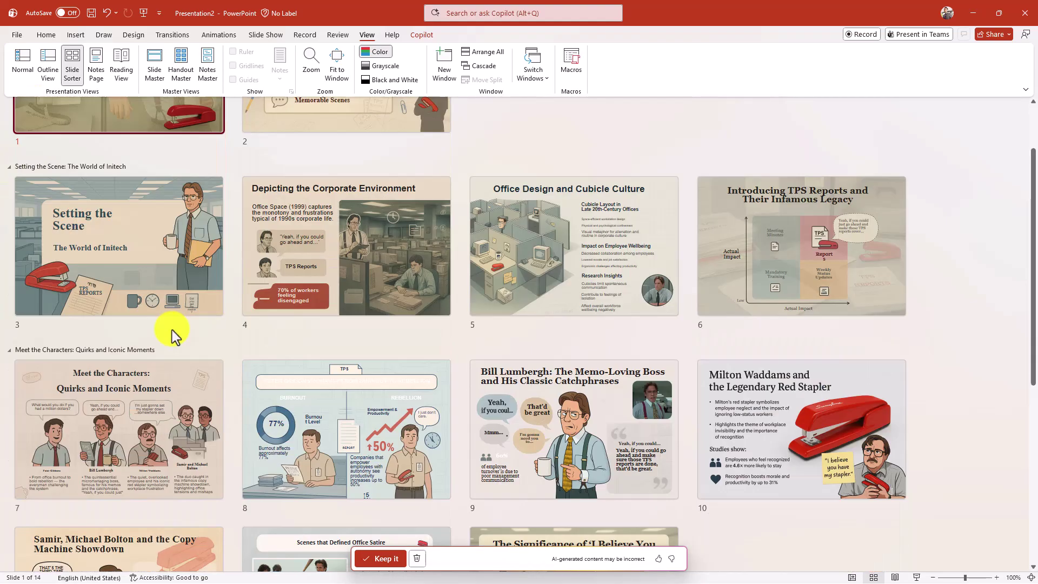
pyautogui.scroll(10, 174, 364)
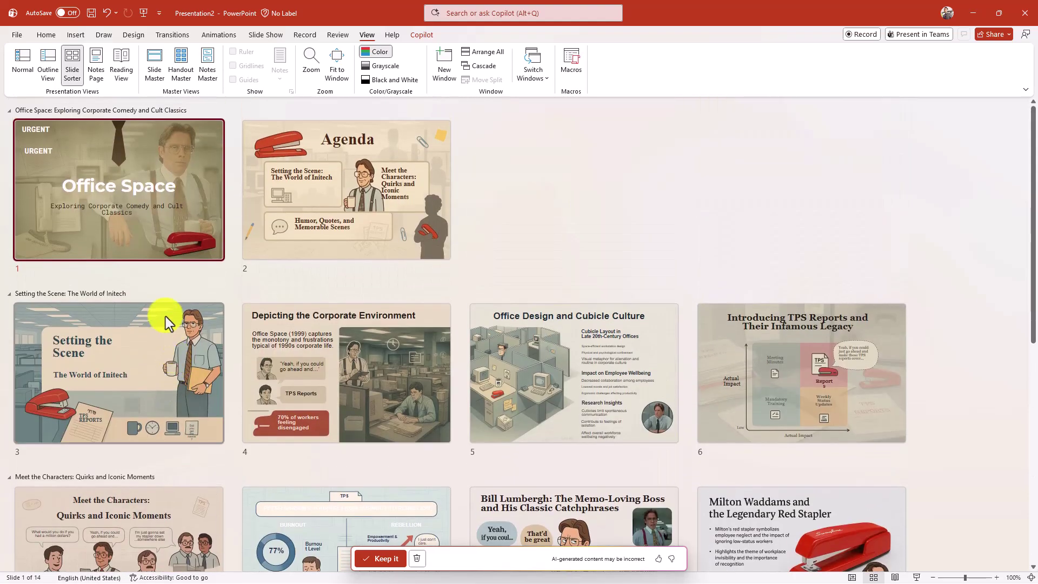
# Switch to Normal view and step through slides 2 to 7, Agenda through Meet the Characters
pyautogui.click(20, 73)
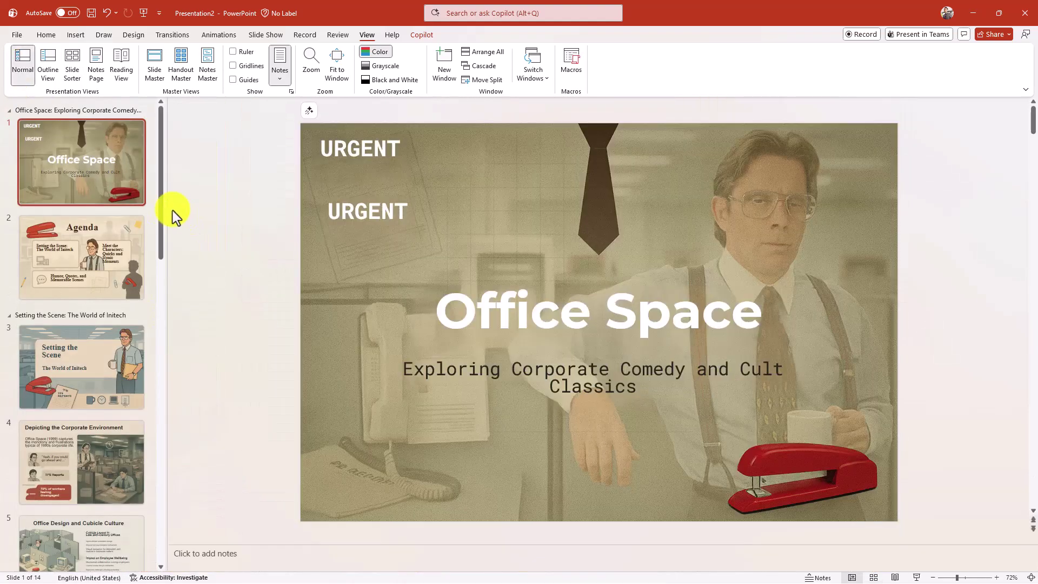
pyautogui.click(86, 266)
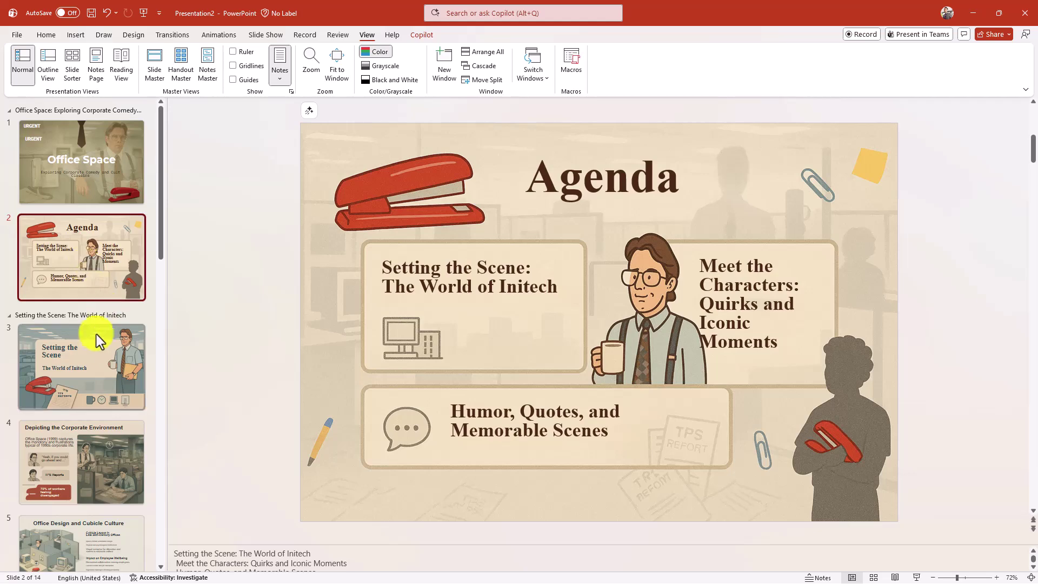
pyautogui.click(79, 355)
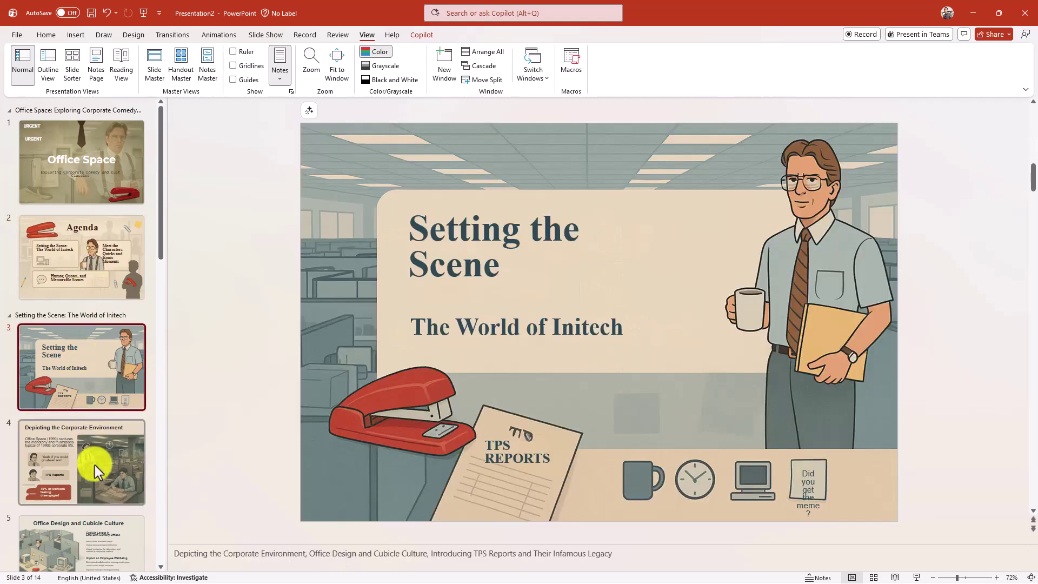
pyautogui.click(95, 465)
pyautogui.click(98, 555)
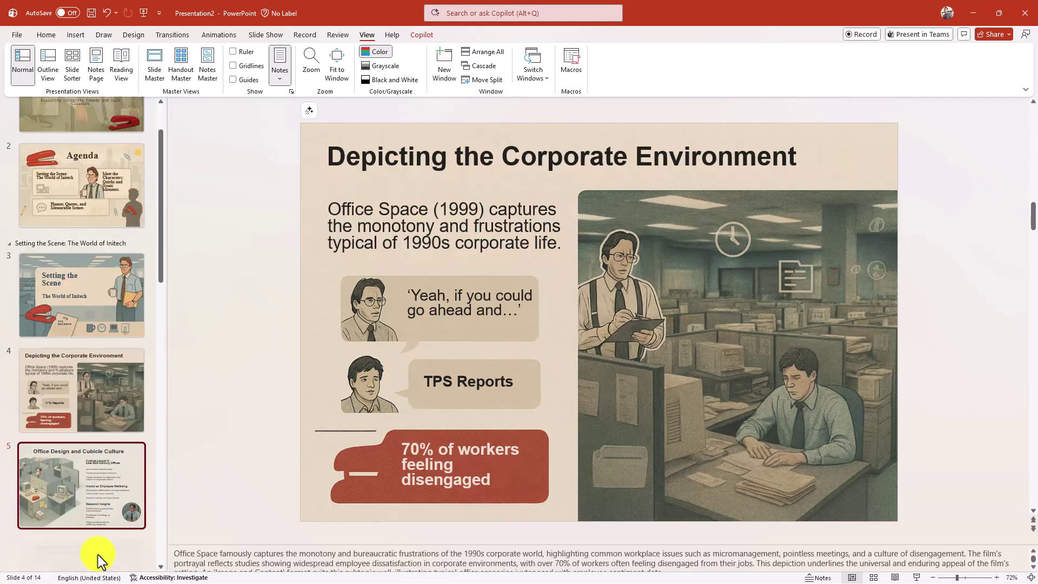
pyautogui.scroll(-4, 97, 438)
pyautogui.click(63, 343)
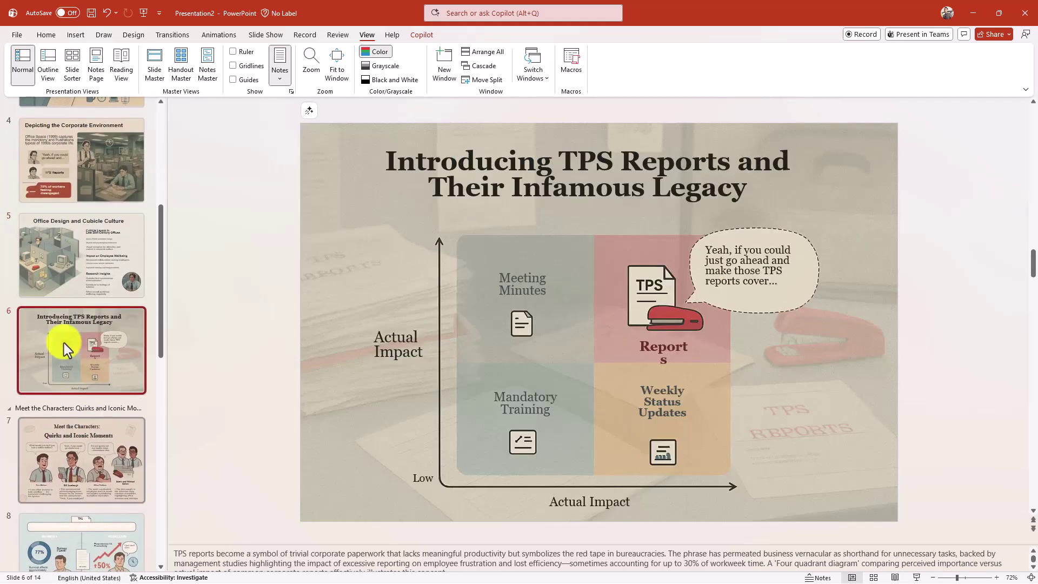
pyautogui.click(89, 470)
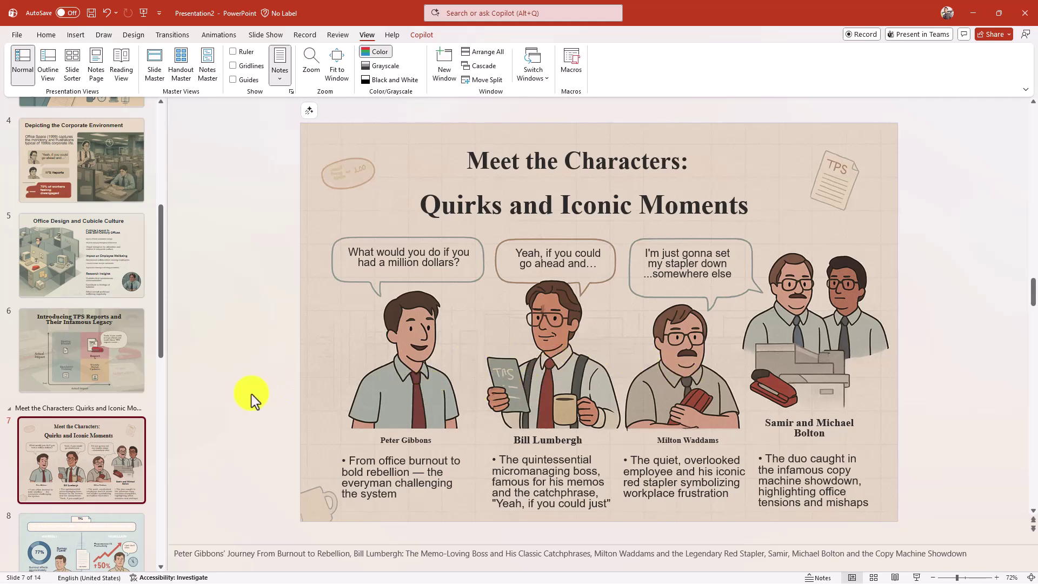
# Enlarge the speaker notes pane and page through slides 8 to 11, ending on the copy machine showdown
pyautogui.scroll(-2, 135, 455)
pyautogui.scroll(-2, 135, 455)
pyautogui.click(52, 420)
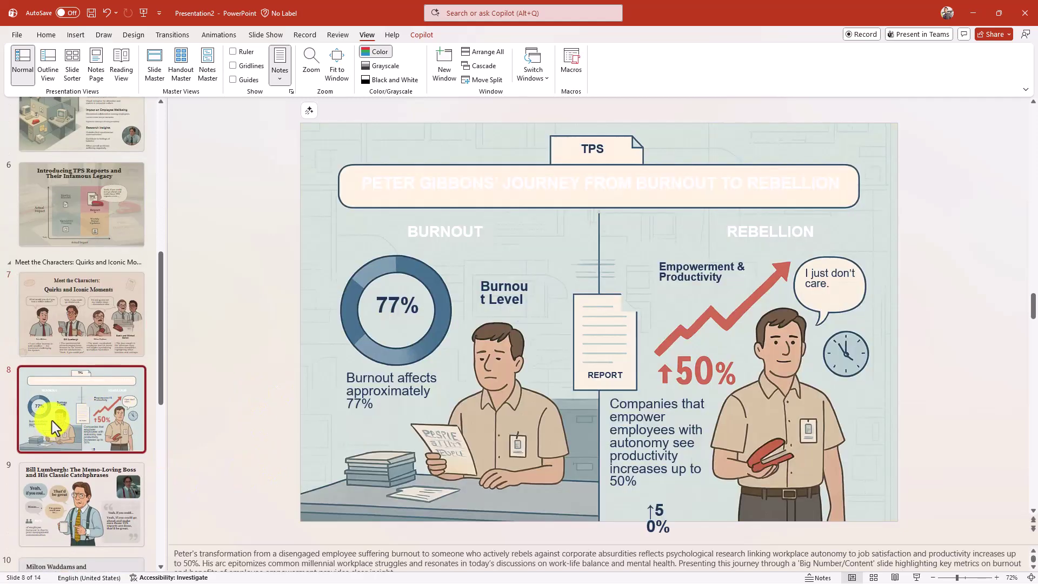
pyautogui.moveTo(239, 545); pyautogui.dragTo(239, 505)
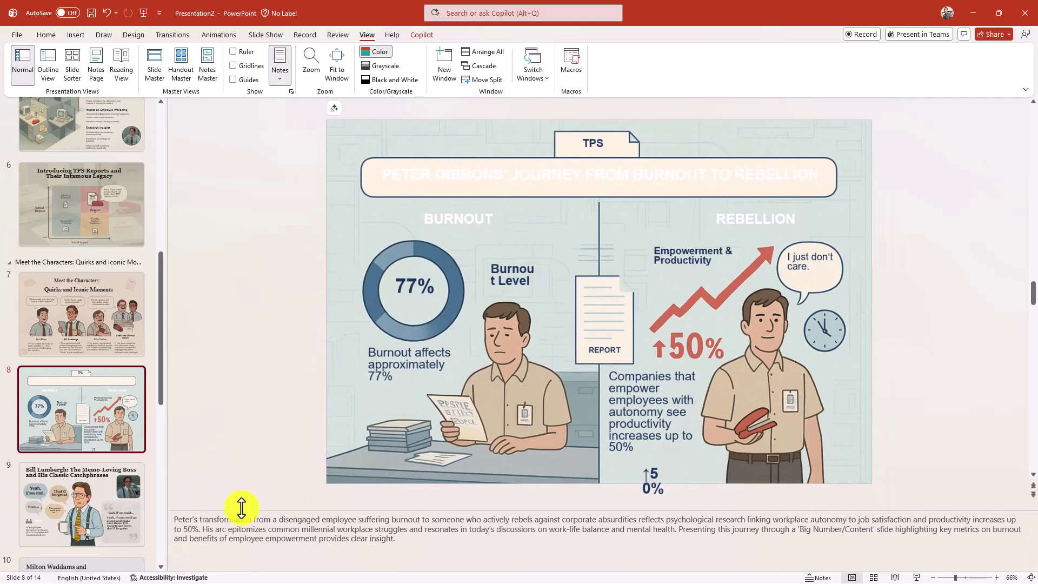
pyautogui.click(92, 503)
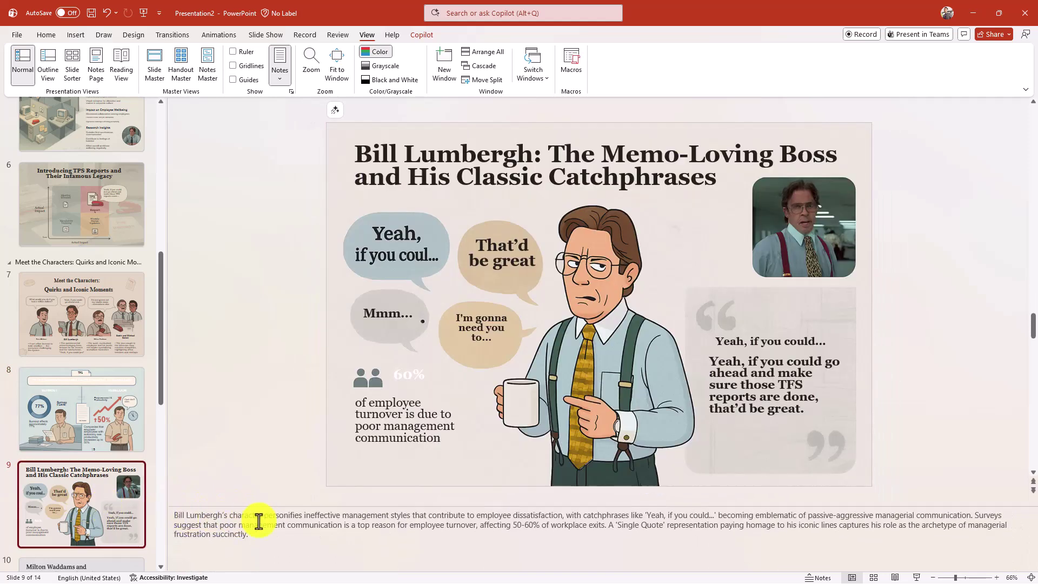
pyautogui.click(53, 313)
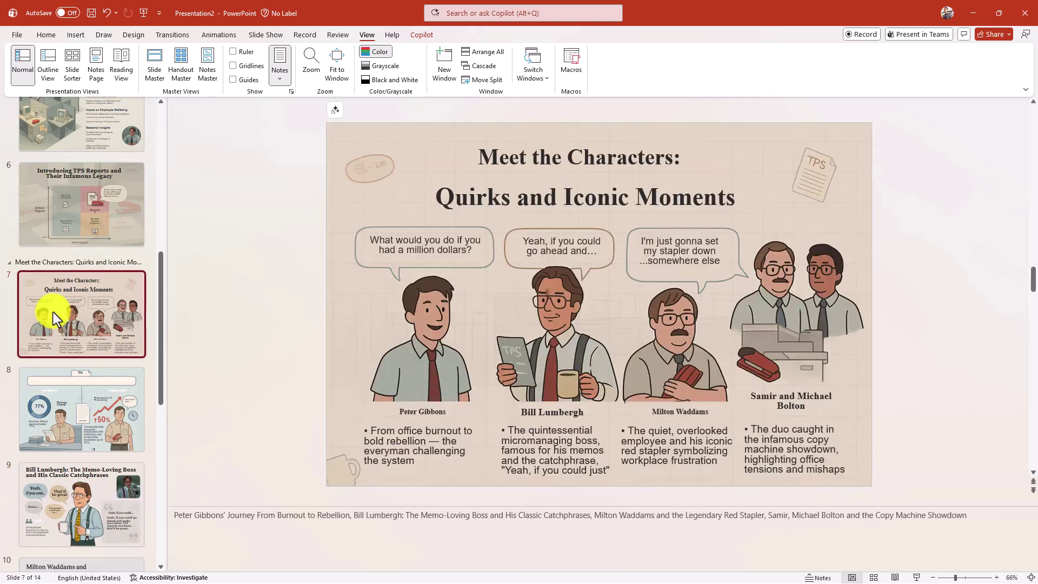
pyautogui.scroll(-5, 80, 418)
pyautogui.click(93, 417)
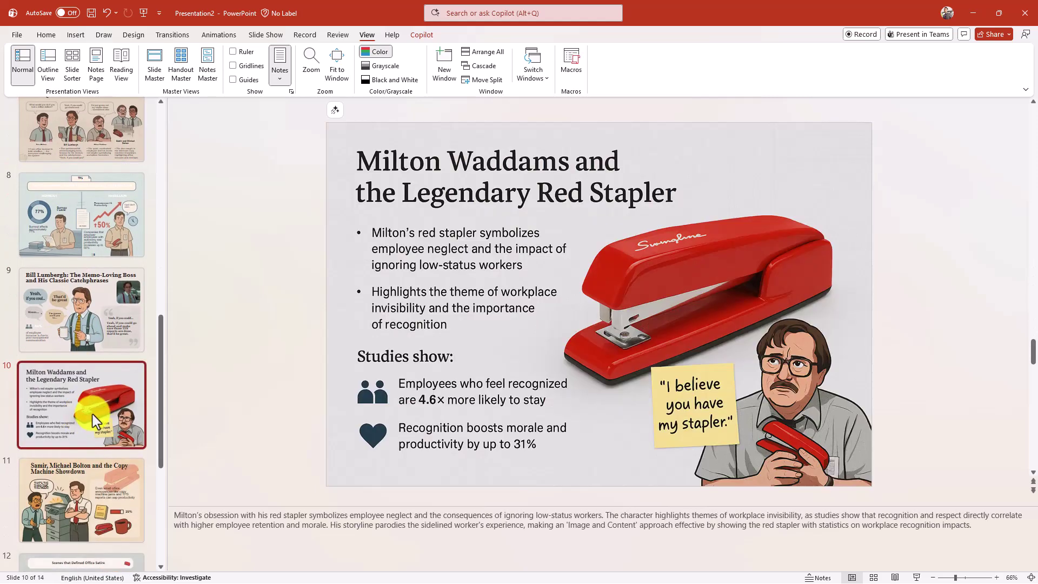
pyautogui.click(75, 520)
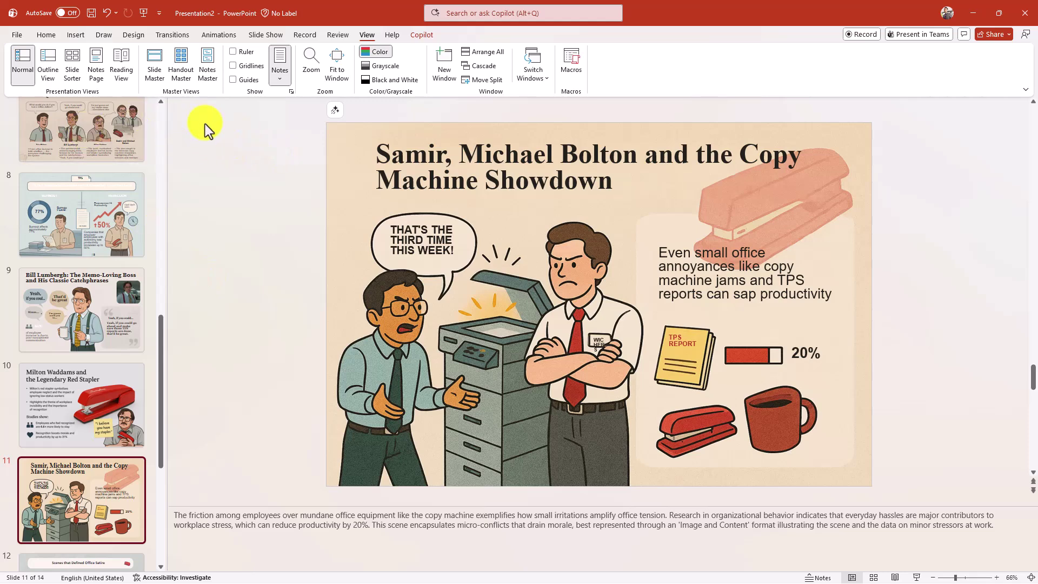
# Start another new presentation with Create with Copilot from the File Home page
pyautogui.click(14, 31)
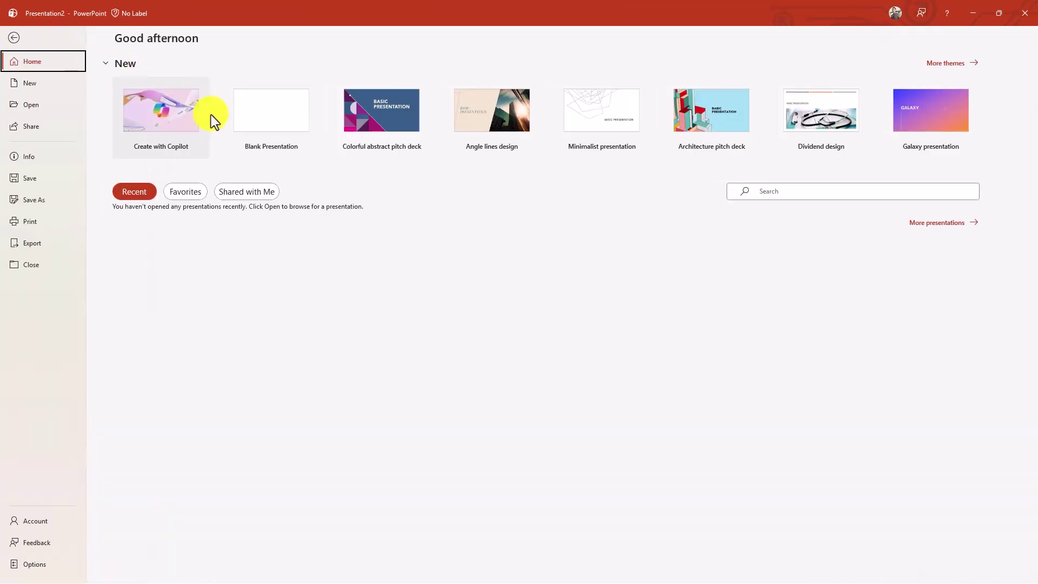
pyautogui.click(157, 121)
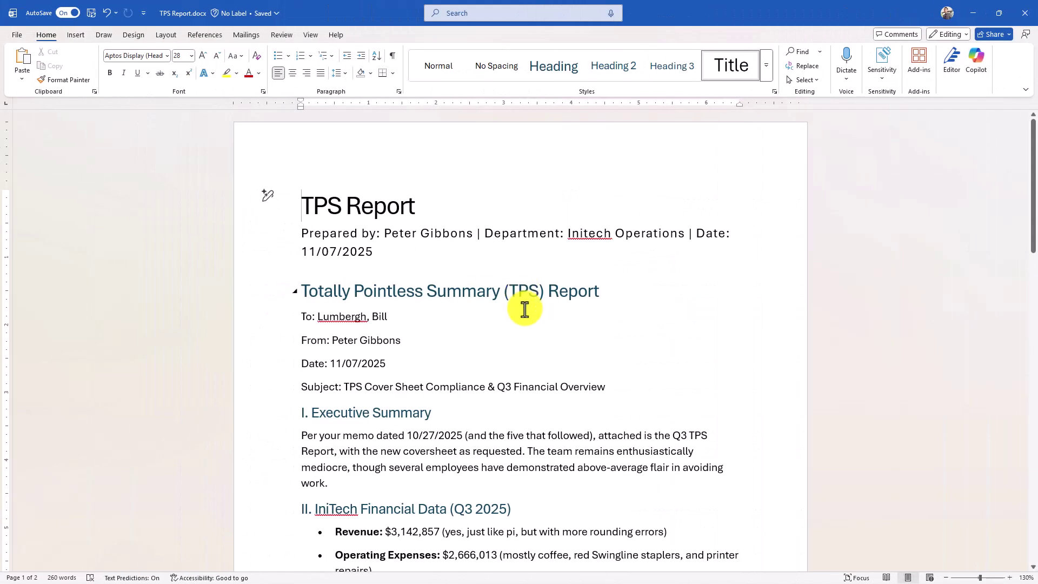
pyautogui.scroll(-6, 524, 310)
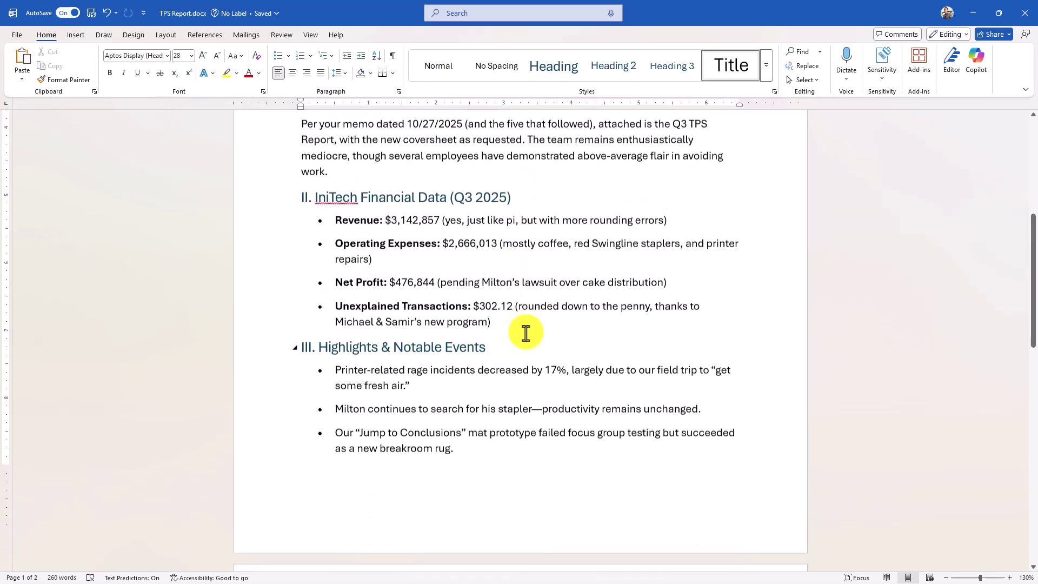
pyautogui.scroll(-6, 526, 332)
pyautogui.scroll(7, 526, 332)
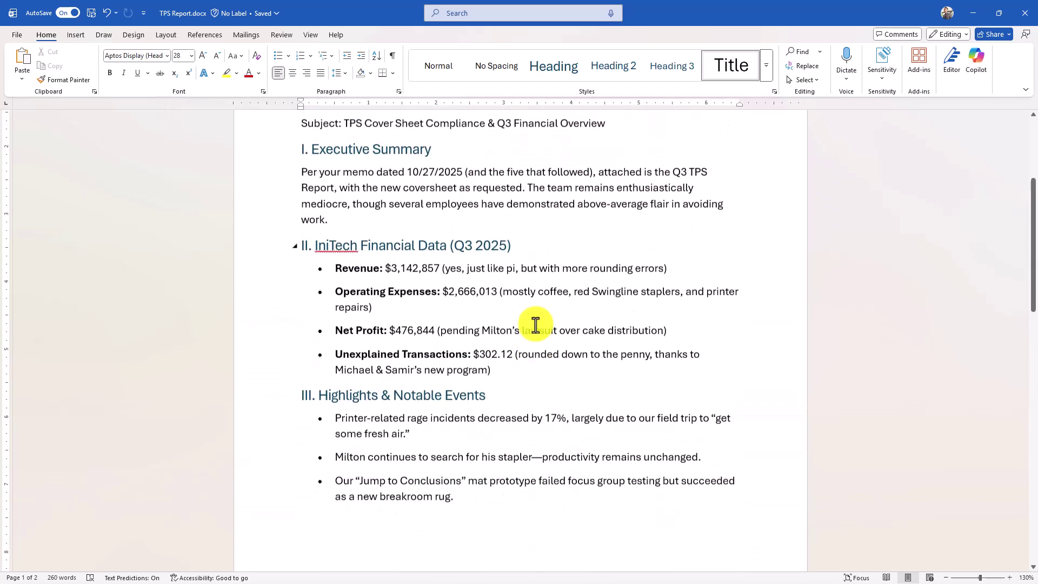
pyautogui.scroll(5, 534, 325)
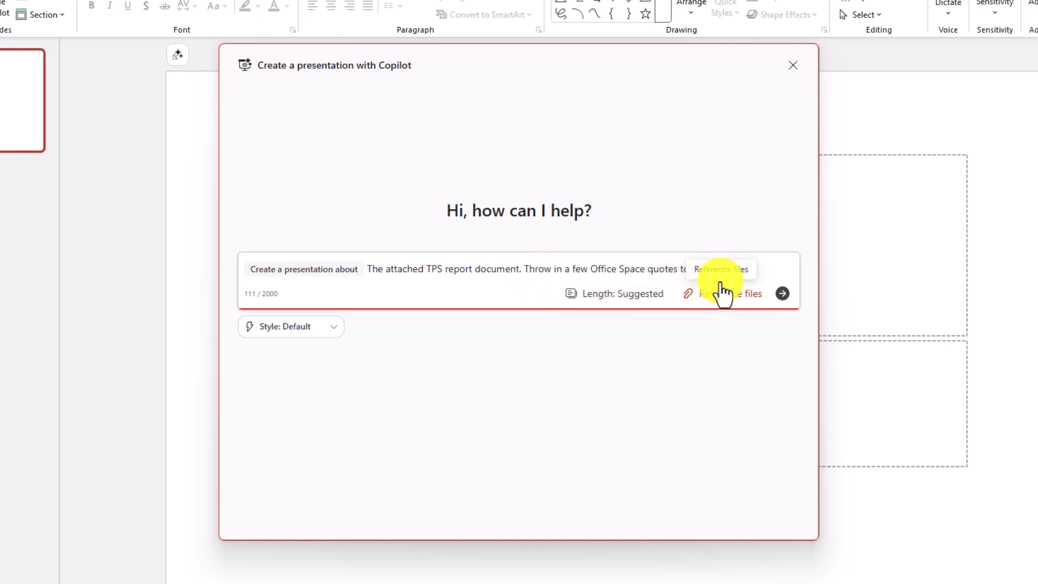
# Request a Short, Default-style deck referencing TPS Report.docx from cloud files and submit it
pyautogui.click(630, 296)
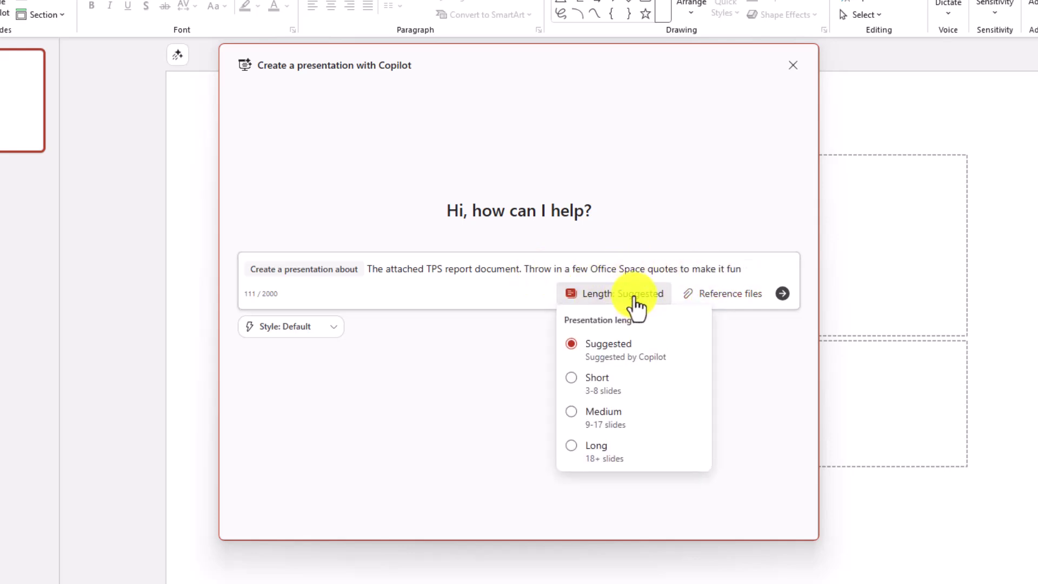
pyautogui.click(573, 391)
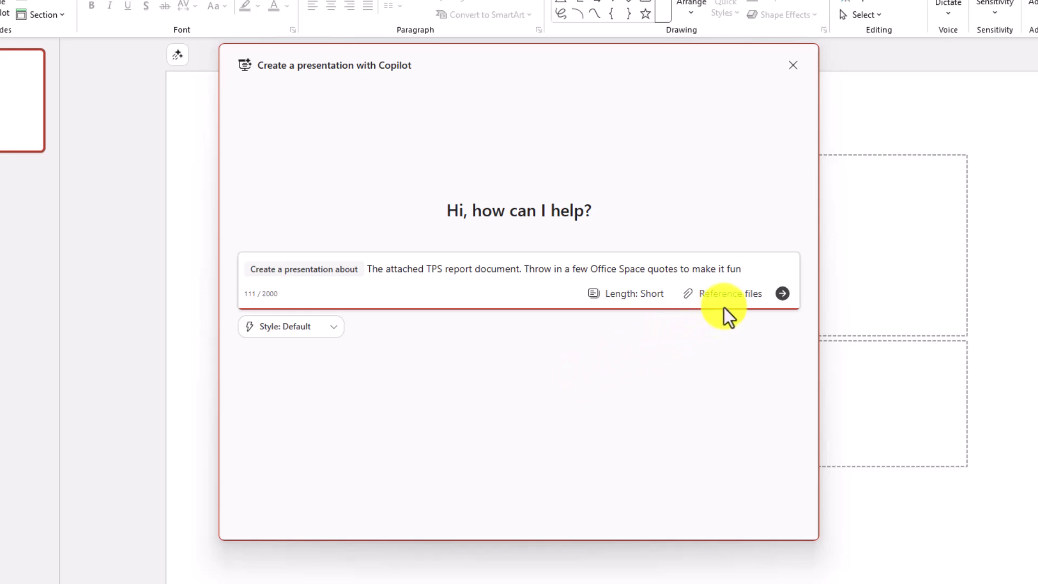
pyautogui.click(736, 299)
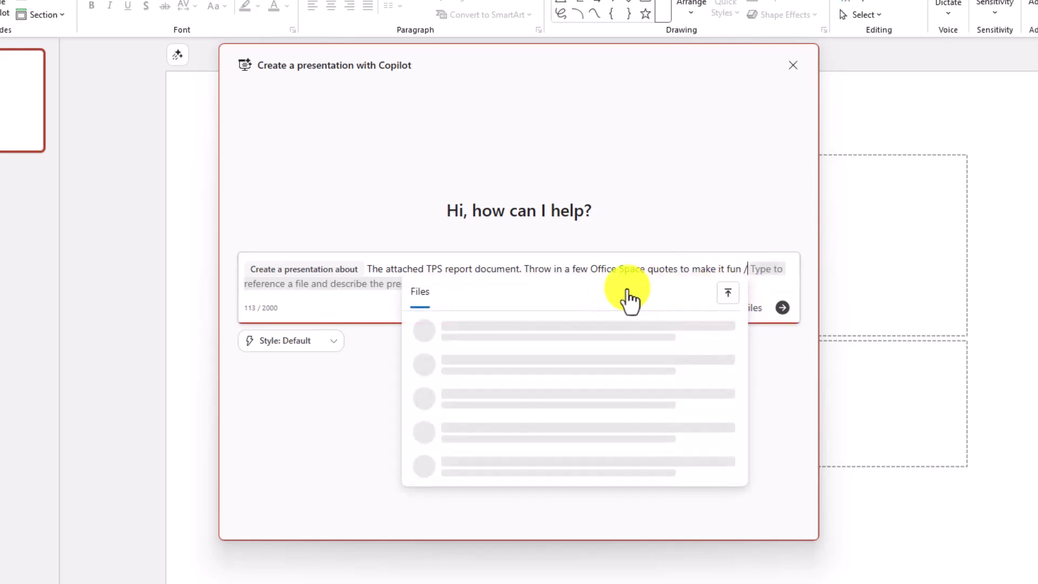
pyautogui.click(730, 298)
pyautogui.click(695, 335)
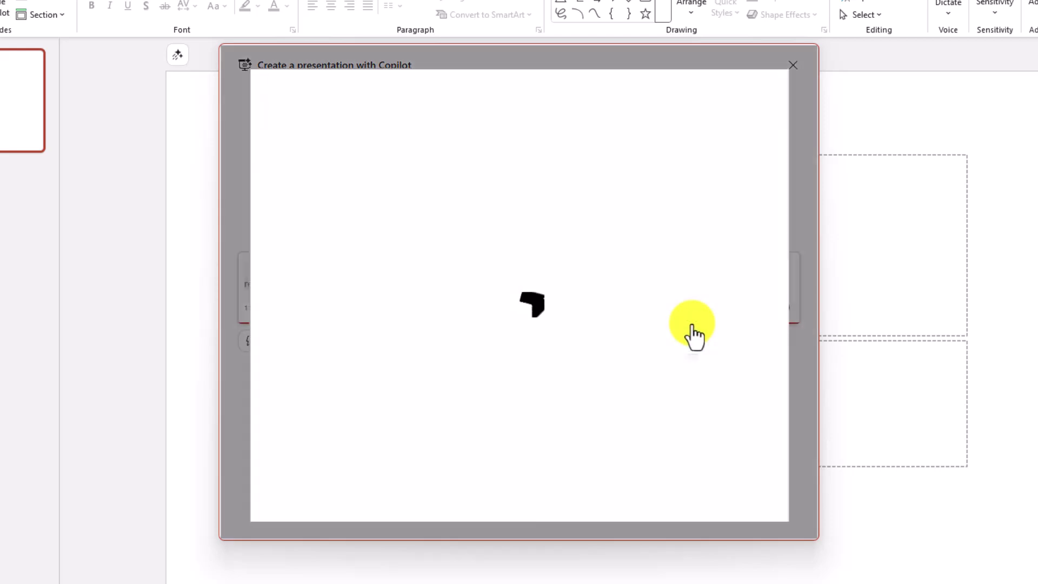
pyautogui.click(346, 362)
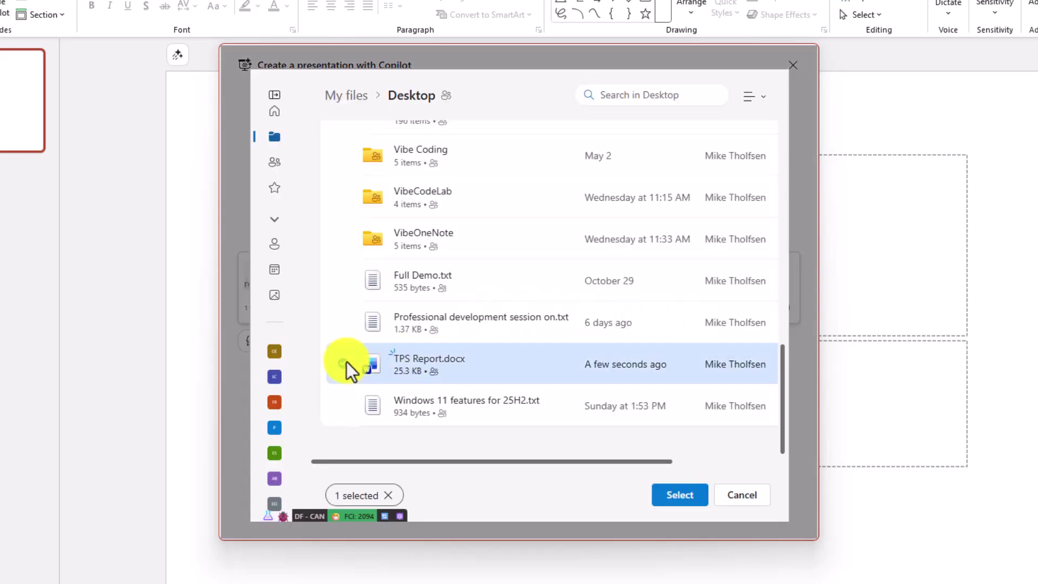
pyautogui.click(658, 492)
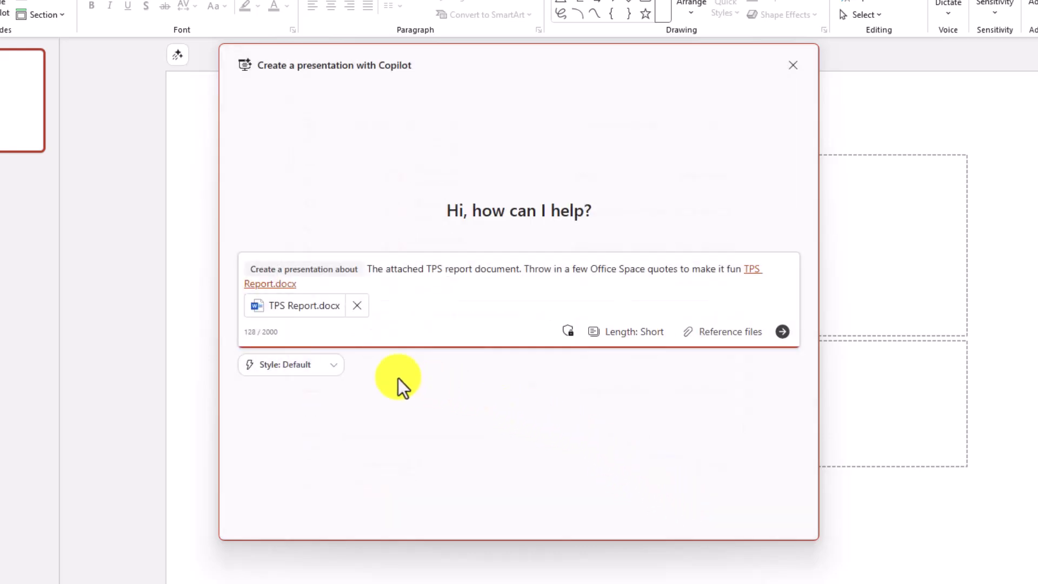
pyautogui.click(271, 369)
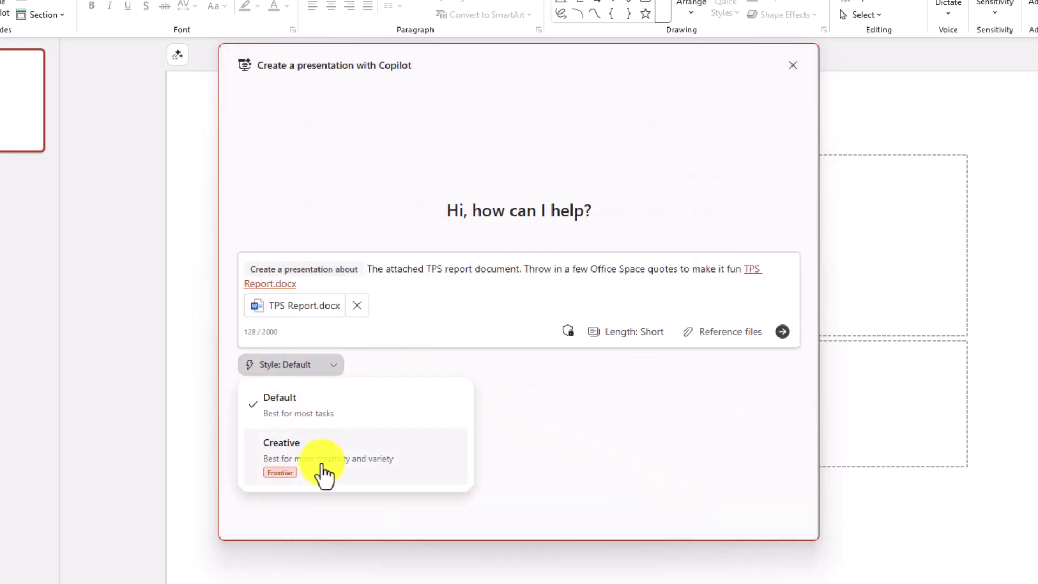
pyautogui.click(322, 403)
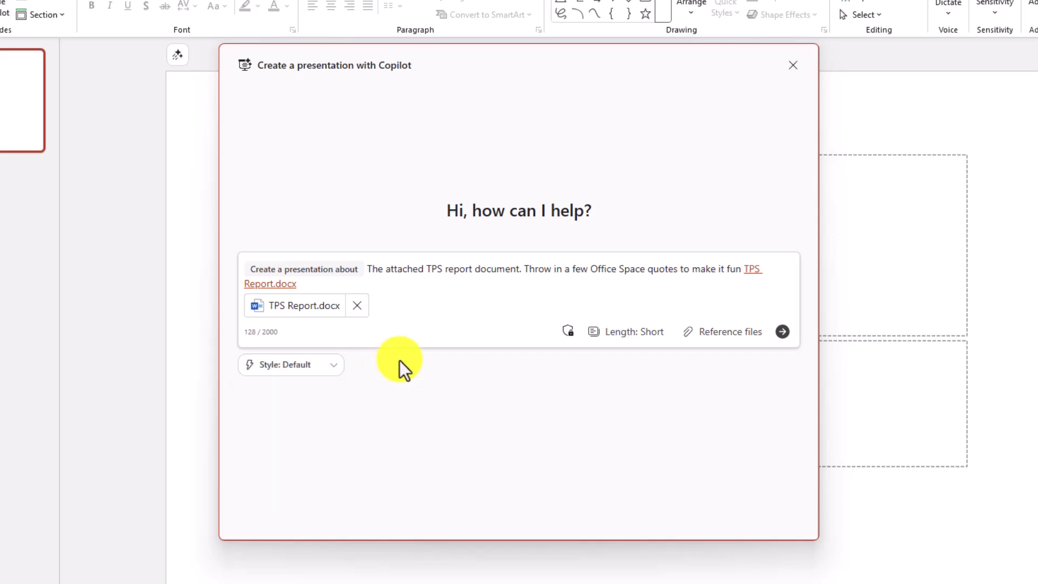
pyautogui.click(784, 334)
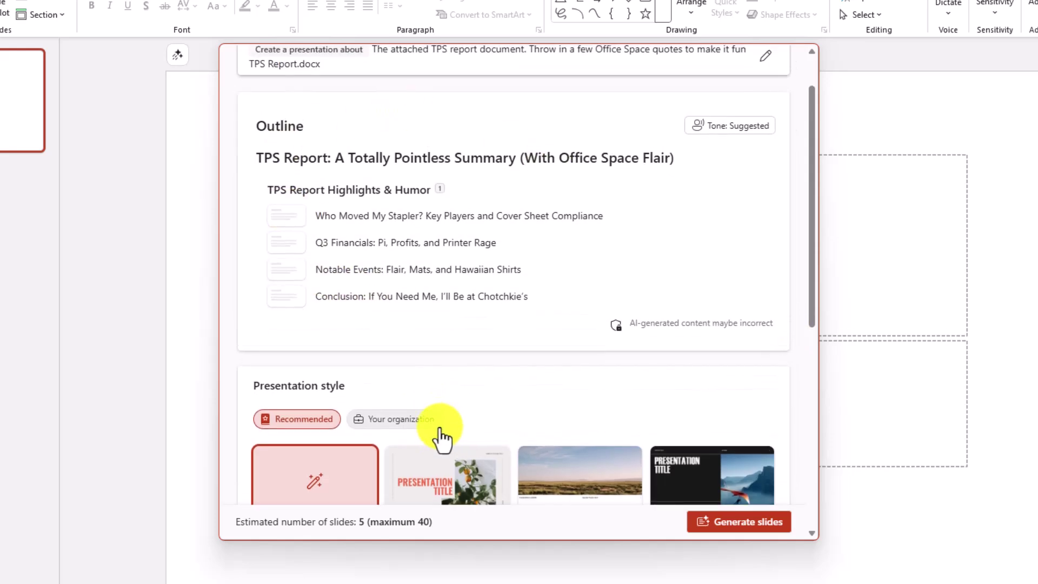
# Pick Microsoft_brand_template_blue from the organization's Microsoft company templates and generate the slides
pyautogui.scroll(-5, 441, 432)
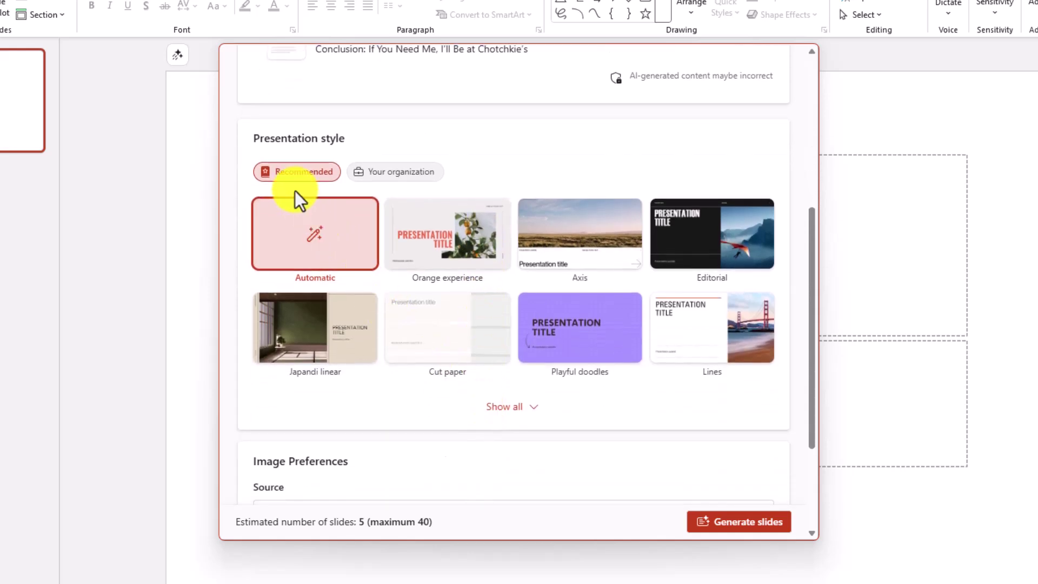
pyautogui.click(523, 407)
pyautogui.scroll(-5, 561, 405)
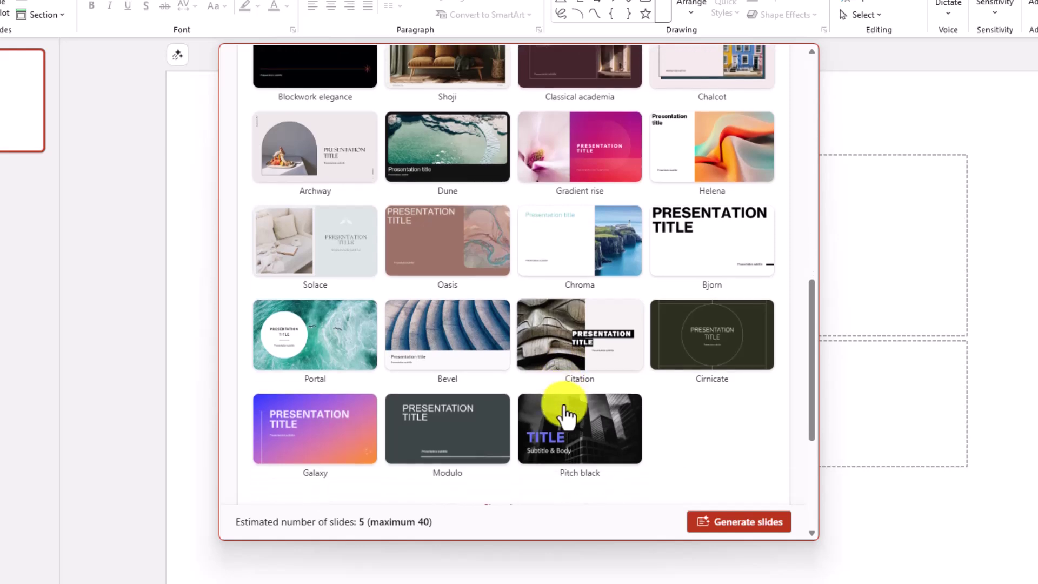
pyautogui.scroll(-2, 563, 414)
pyautogui.scroll(11, 563, 412)
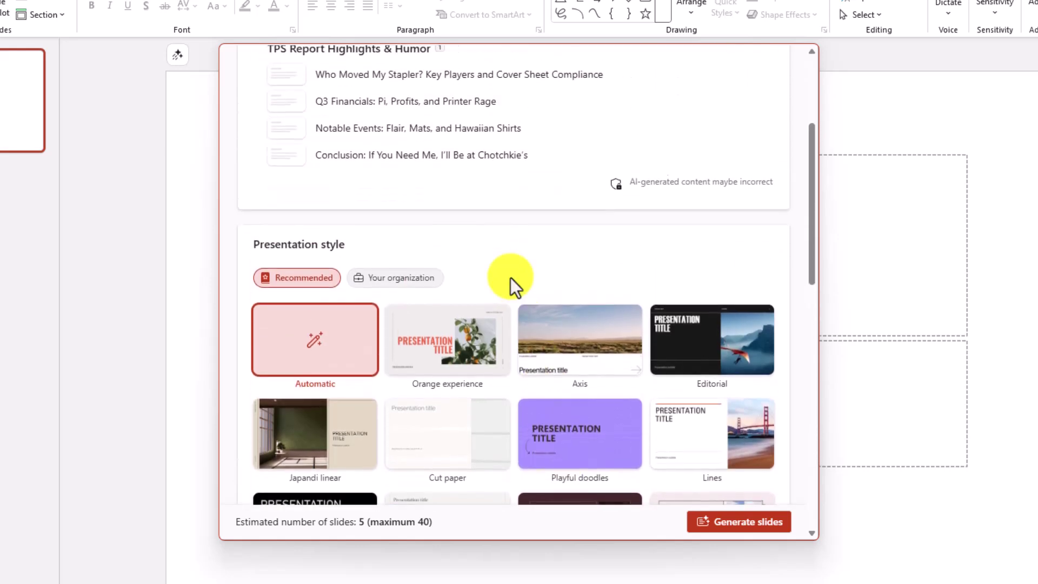
pyautogui.click(388, 285)
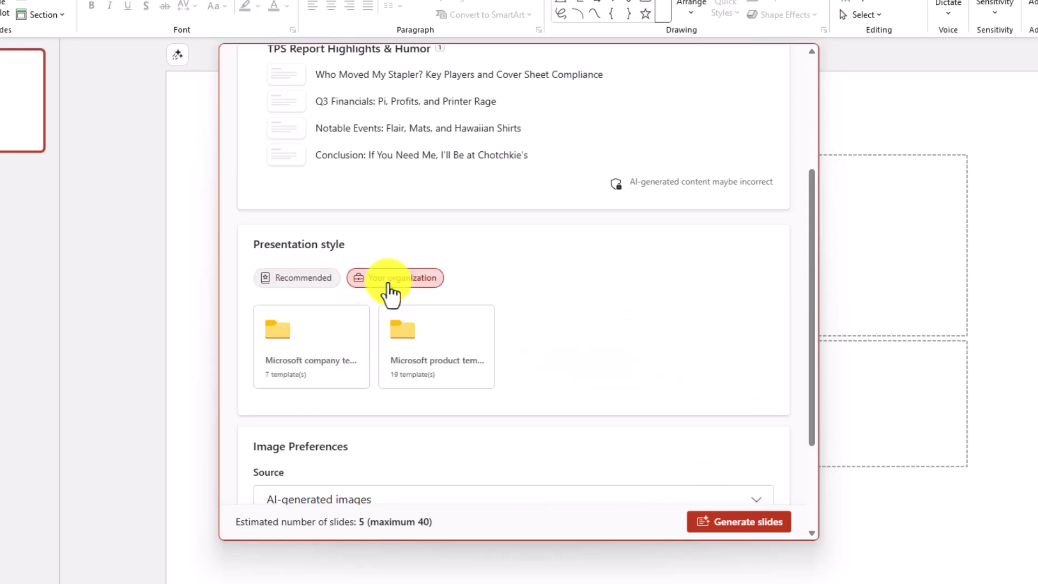
pyautogui.click(281, 348)
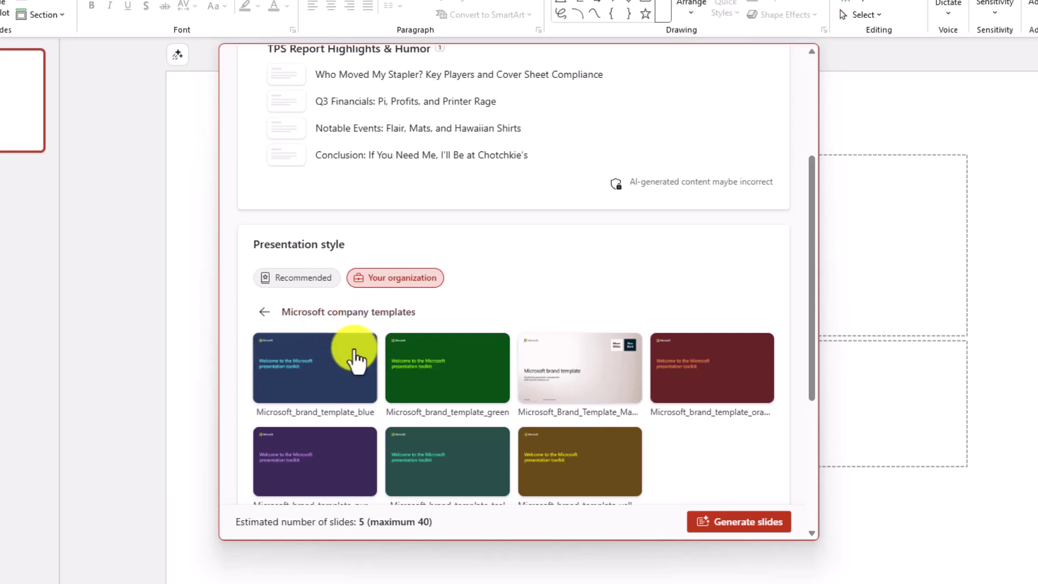
pyautogui.click(295, 369)
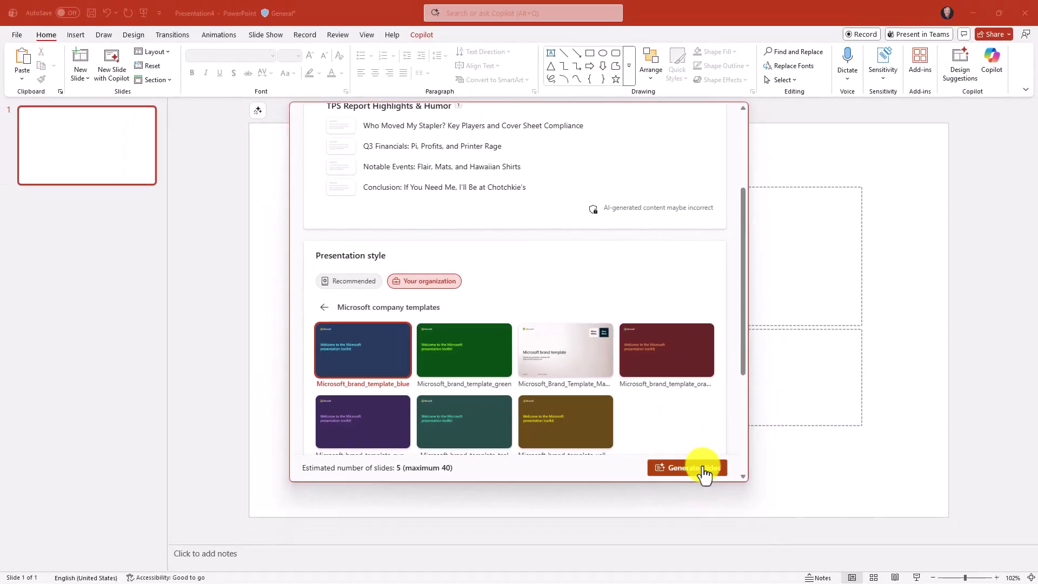
pyautogui.click(706, 487)
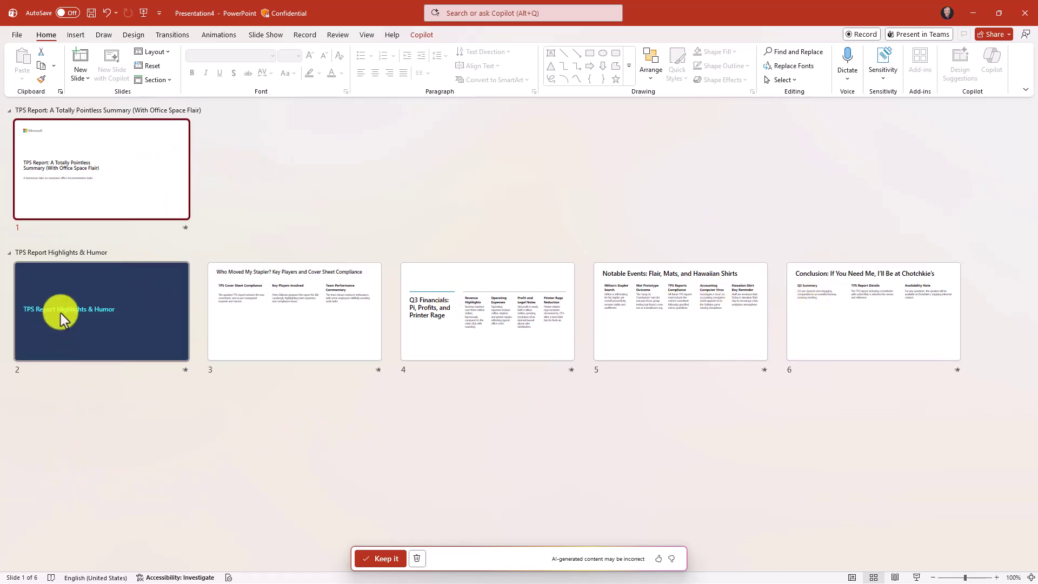
# Keep the six generated TPS slides, switch to Normal view, and review slides 1 to 4
pyautogui.click(390, 560)
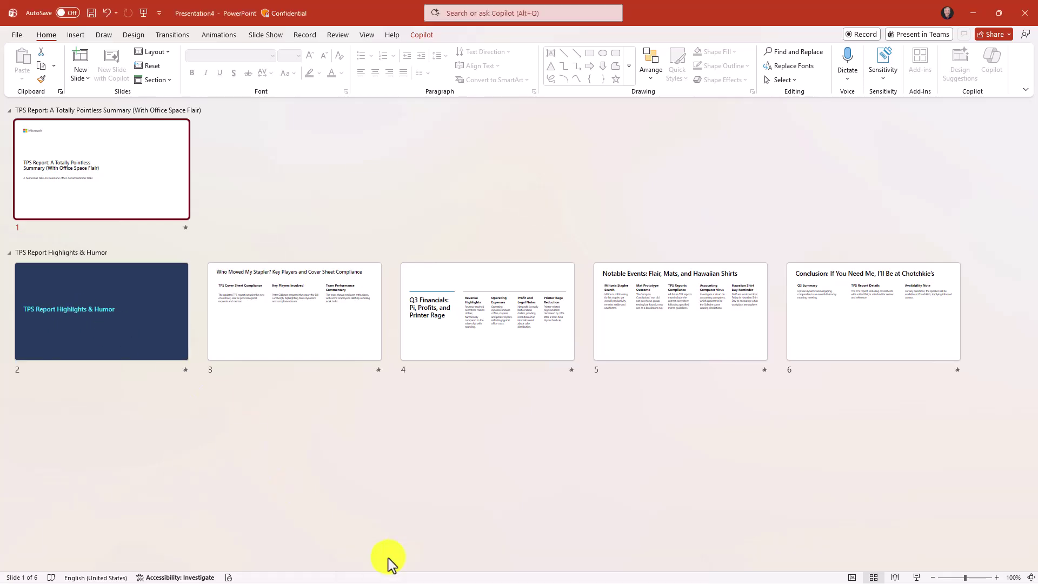
pyautogui.click(367, 34)
pyautogui.click(20, 70)
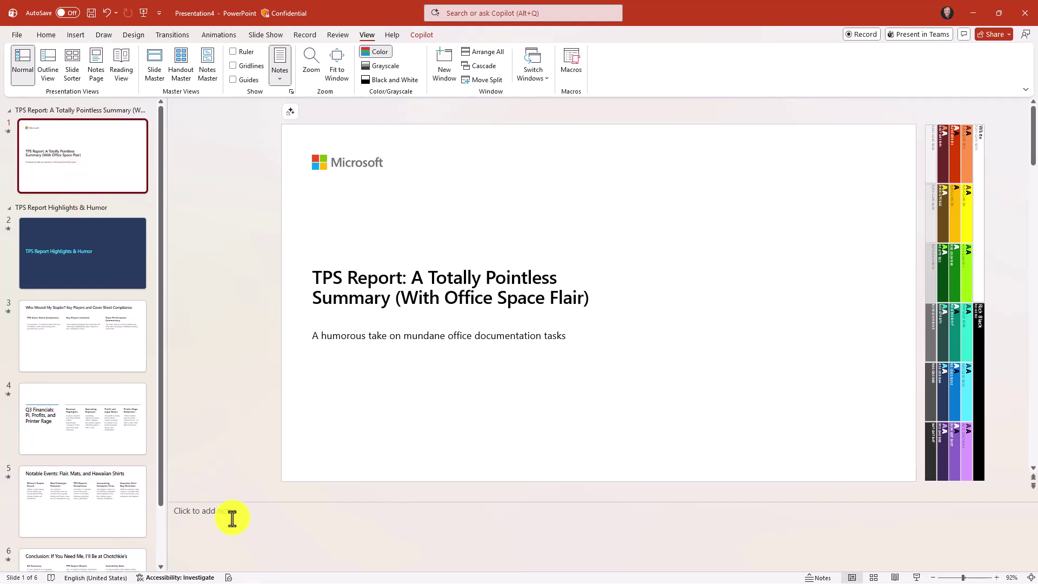
pyautogui.click(100, 253)
pyautogui.click(101, 347)
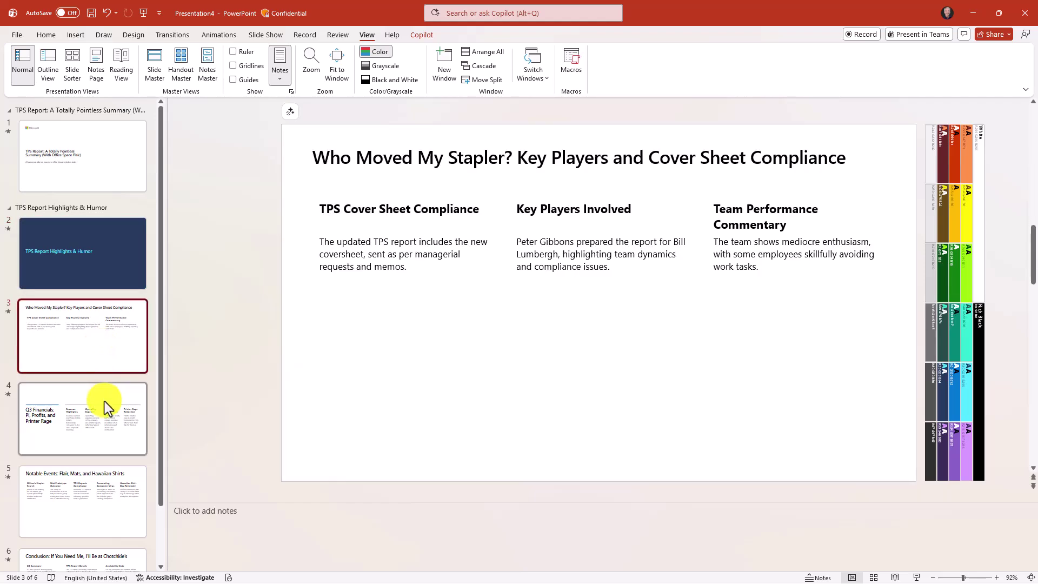
pyautogui.click(104, 402)
pyautogui.click(52, 149)
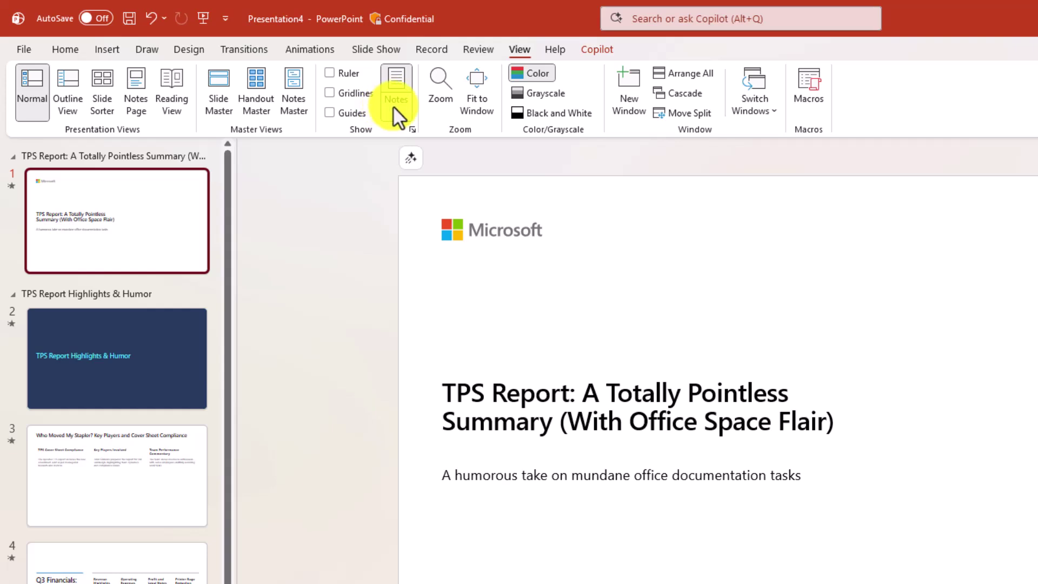
# Generate Copilot speaker notes for all slides and keep them
pyautogui.click(393, 106)
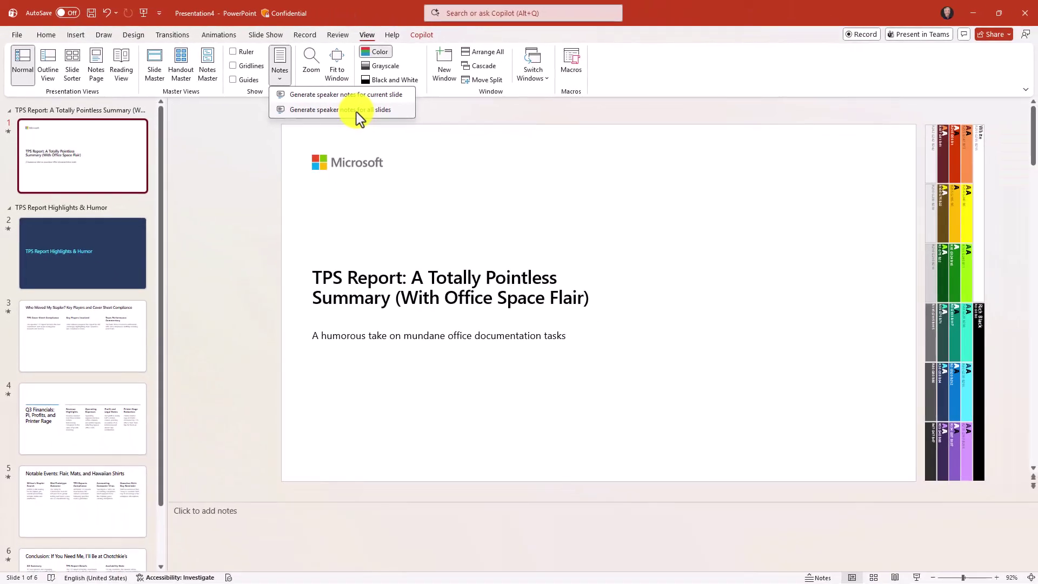
pyautogui.click(471, 147)
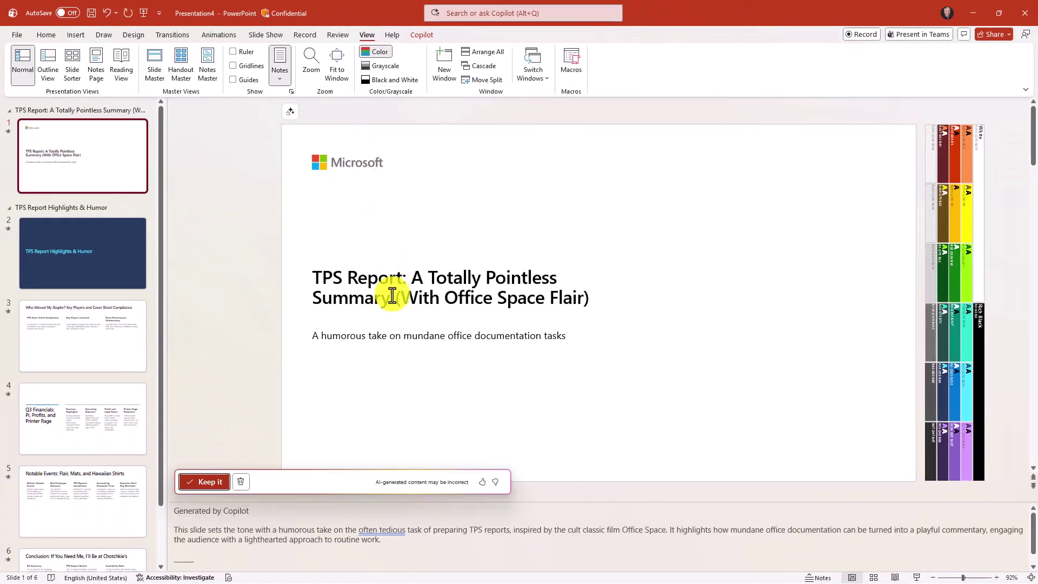
pyautogui.click(199, 481)
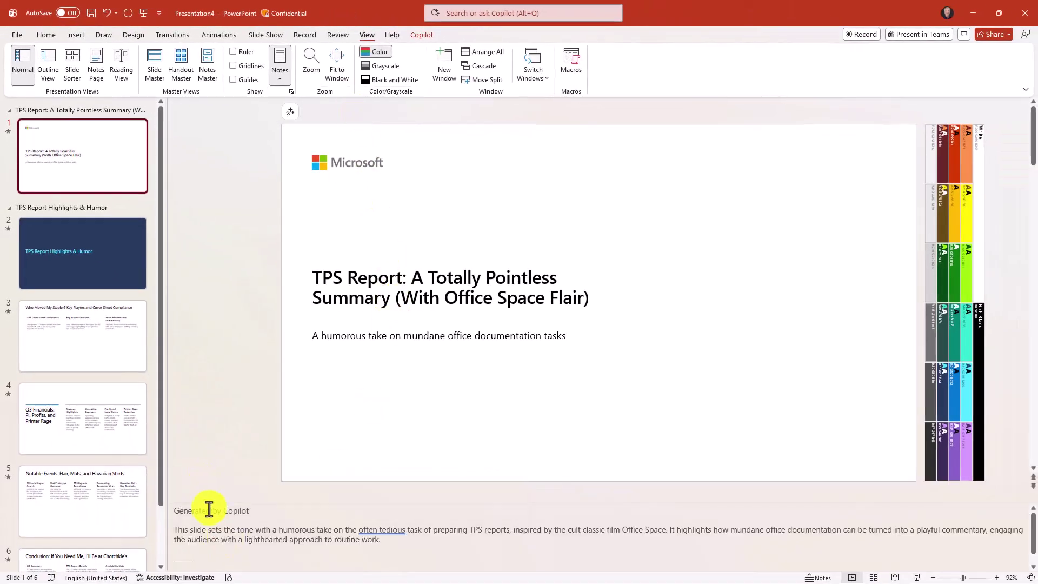
# Review the new speaker notes on slides 2, 3 and 4, ending back on slide 2
pyautogui.click(80, 259)
pyautogui.click(65, 348)
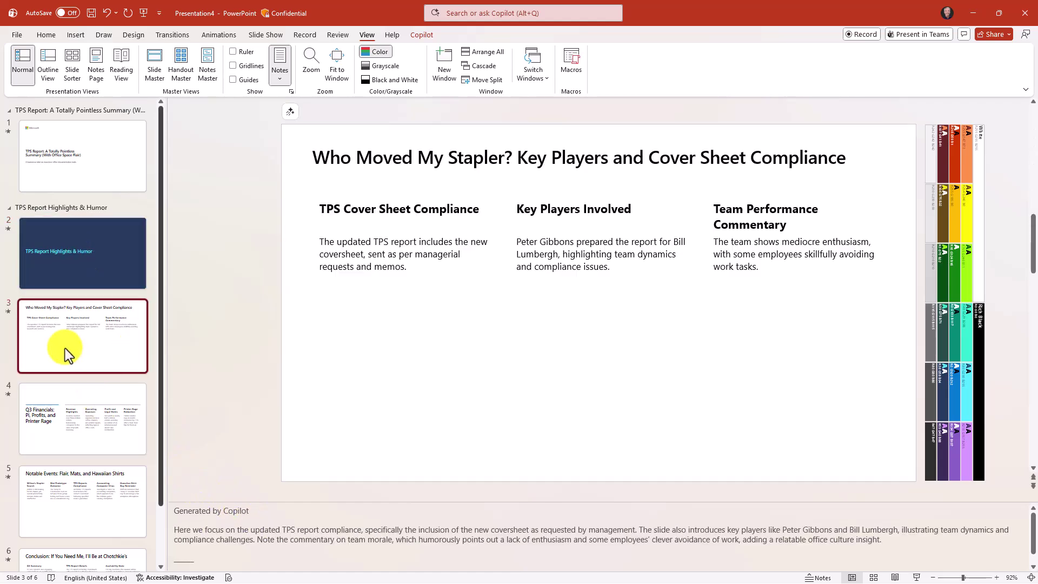
pyautogui.click(101, 428)
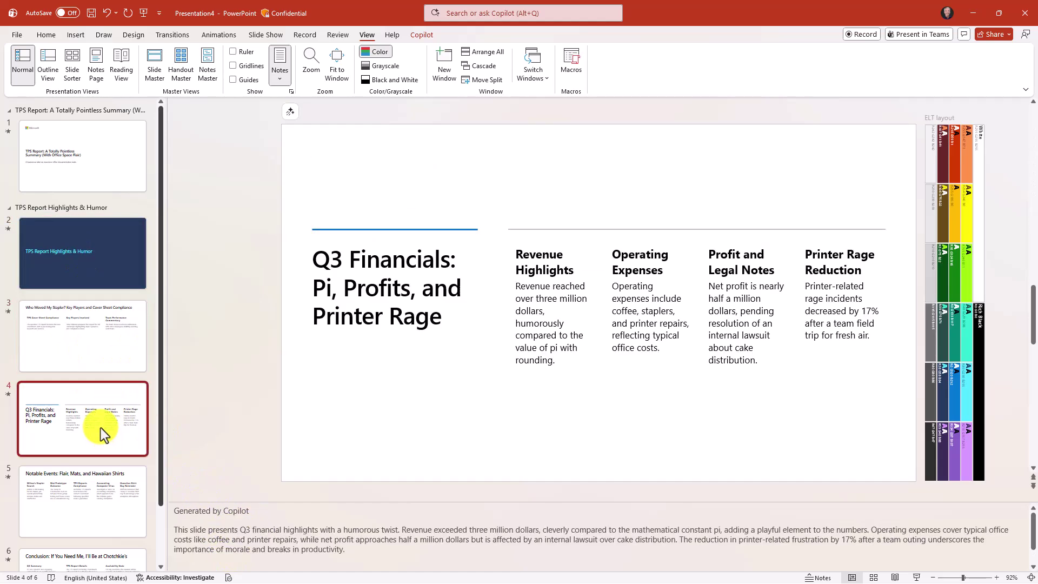
pyautogui.click(99, 253)
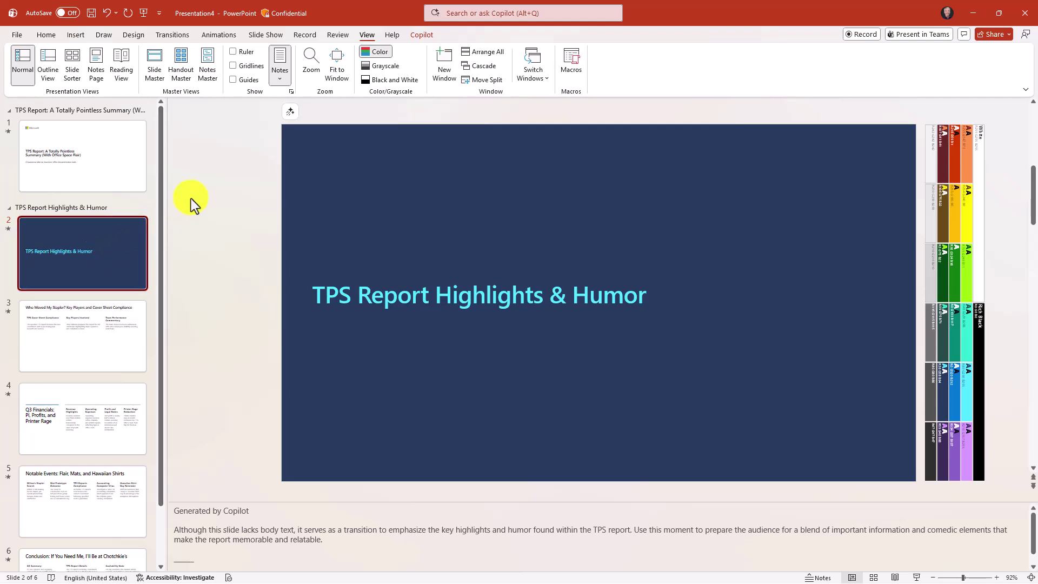
# Use Copilot's Translate this presentation to make a Norwegian Bokmål copy of the TPS Report deck
pyautogui.click(290, 112)
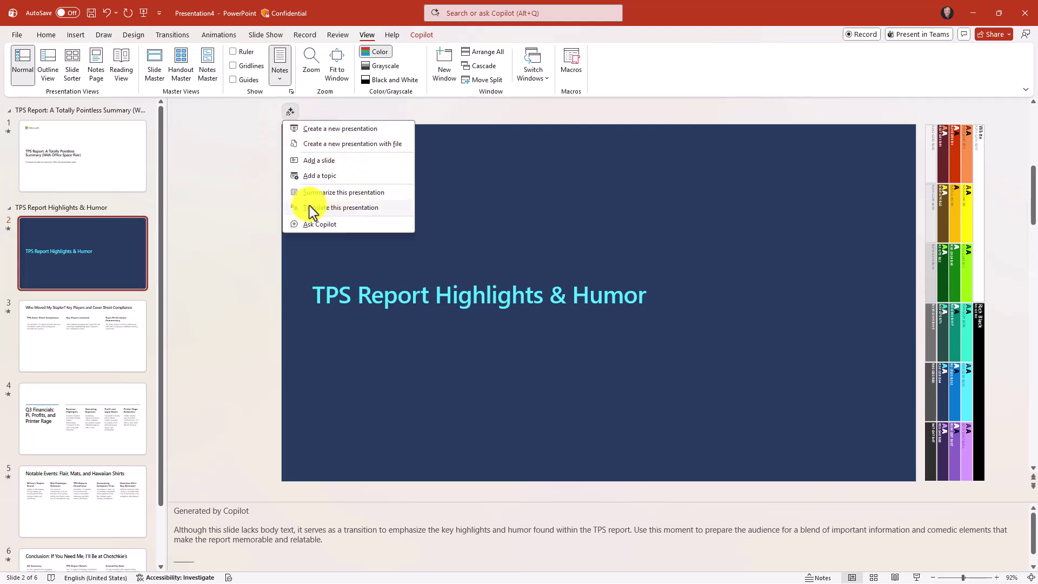
pyautogui.click(349, 207)
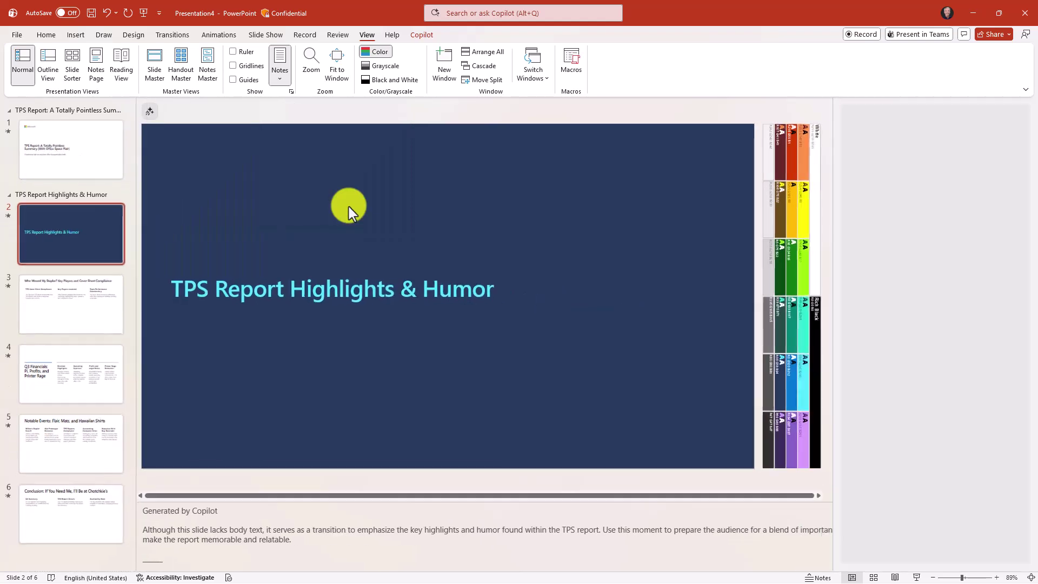
pyautogui.click(954, 177)
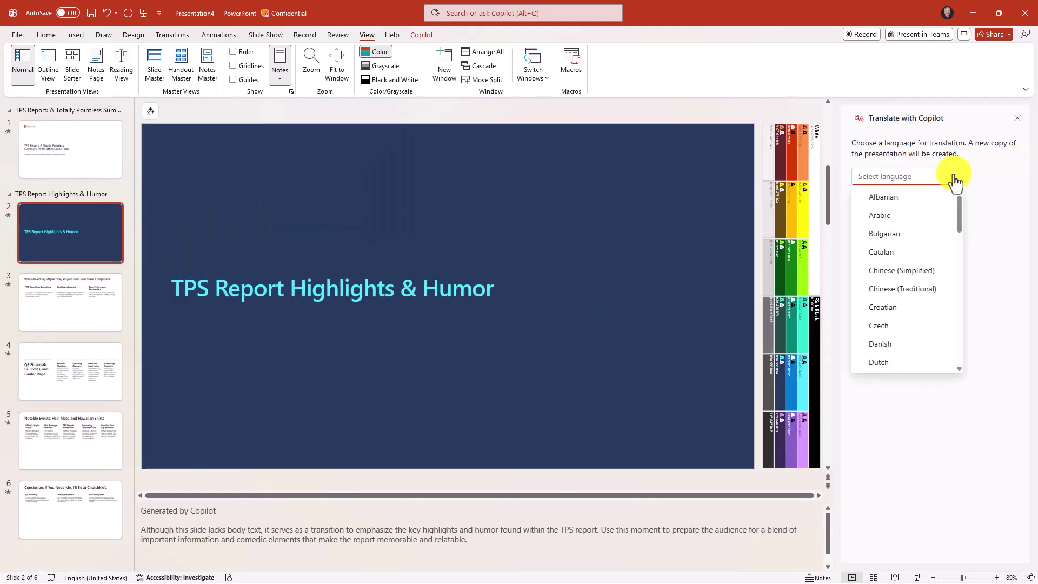
pyautogui.moveTo(961, 203); pyautogui.dragTo(957, 303)
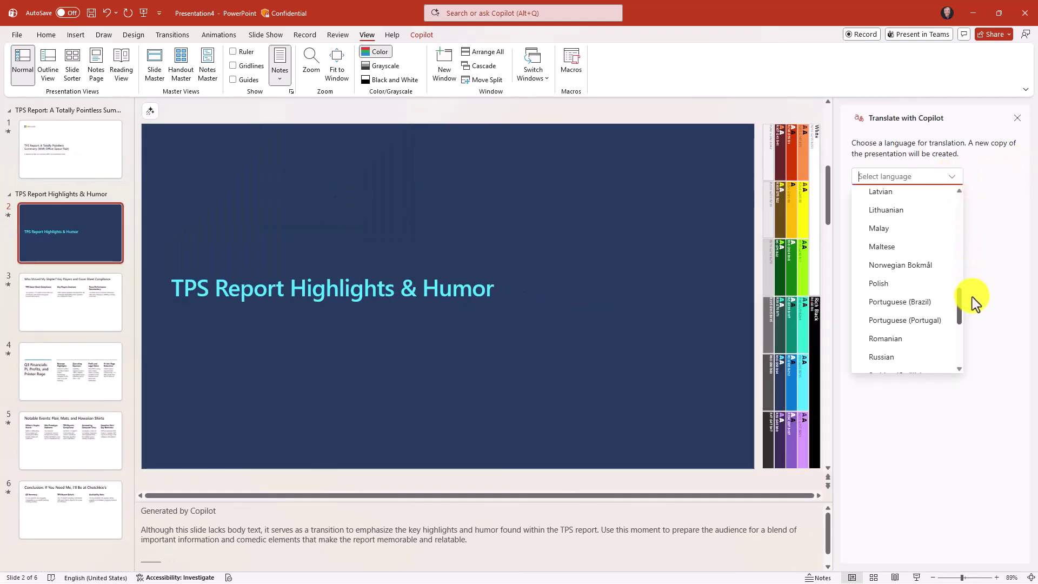
pyautogui.click(917, 266)
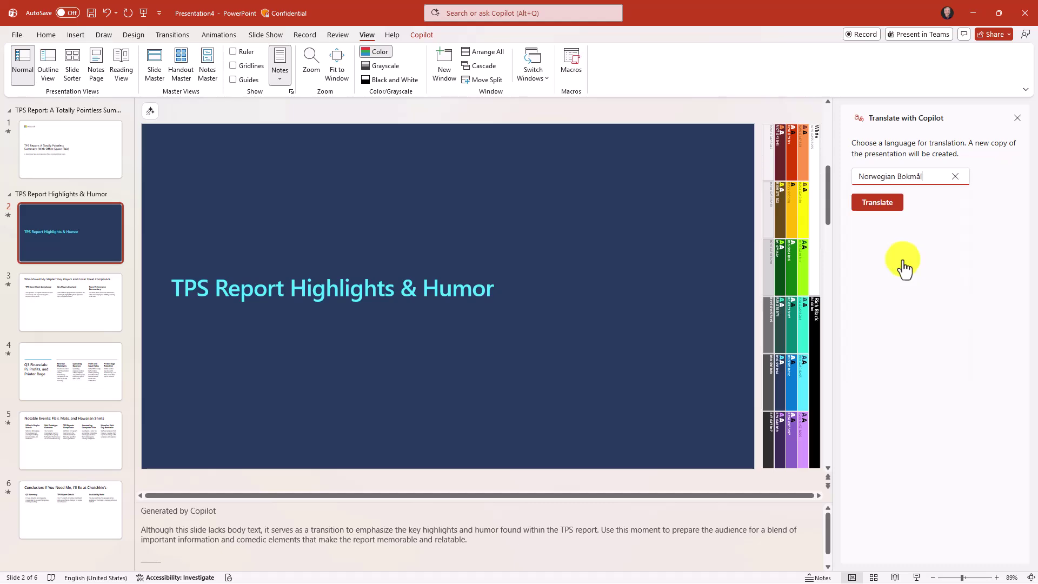
pyautogui.click(875, 202)
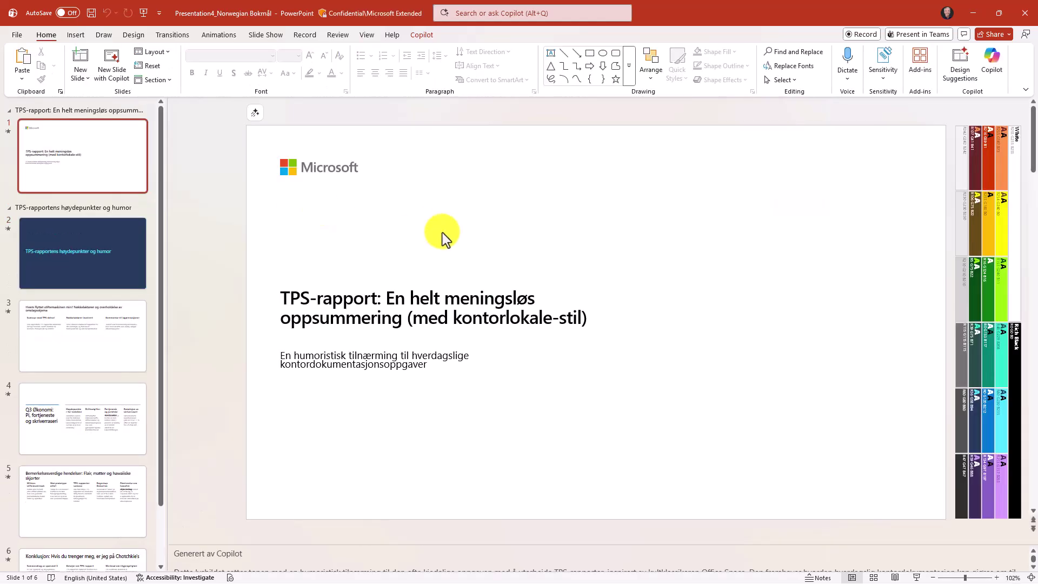
# Look through translated slides 2–5 of Presentation4_Norwegian Bokmål, then minimize that window
pyautogui.click(80, 280)
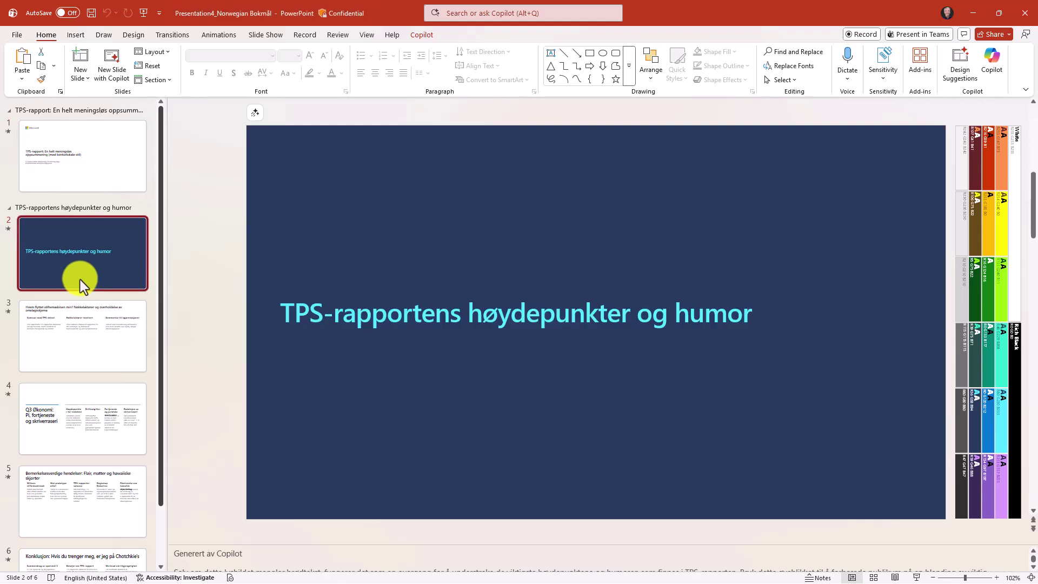
pyautogui.click(90, 338)
pyautogui.click(97, 421)
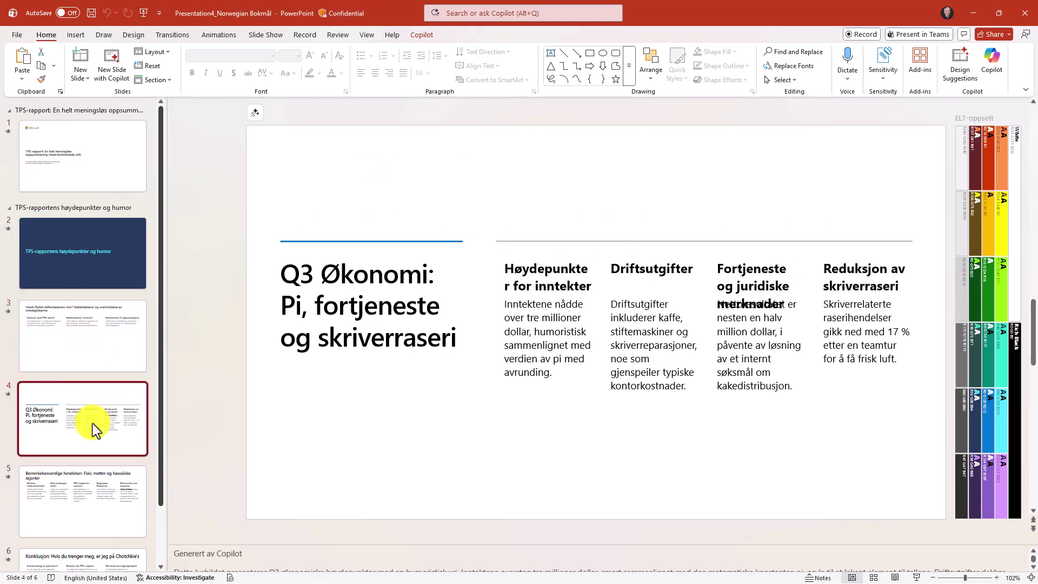
pyautogui.click(105, 511)
pyautogui.click(87, 327)
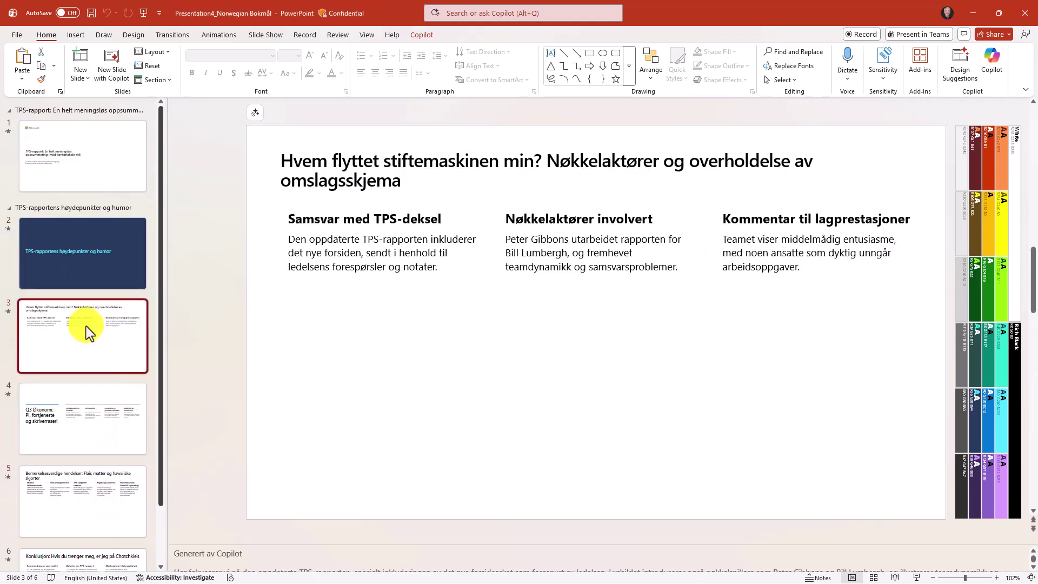
pyautogui.click(79, 255)
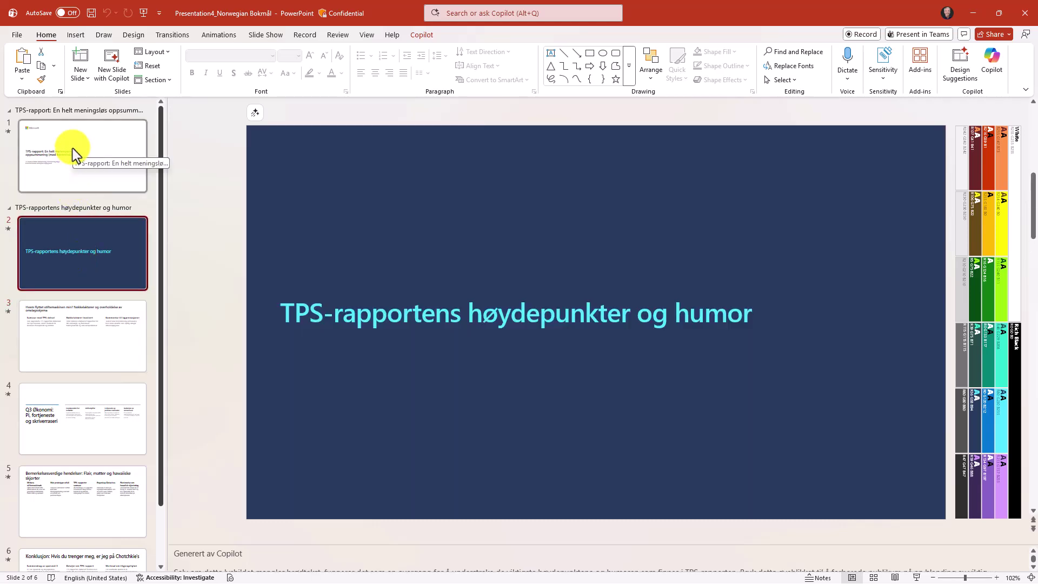
pyautogui.click(974, 12)
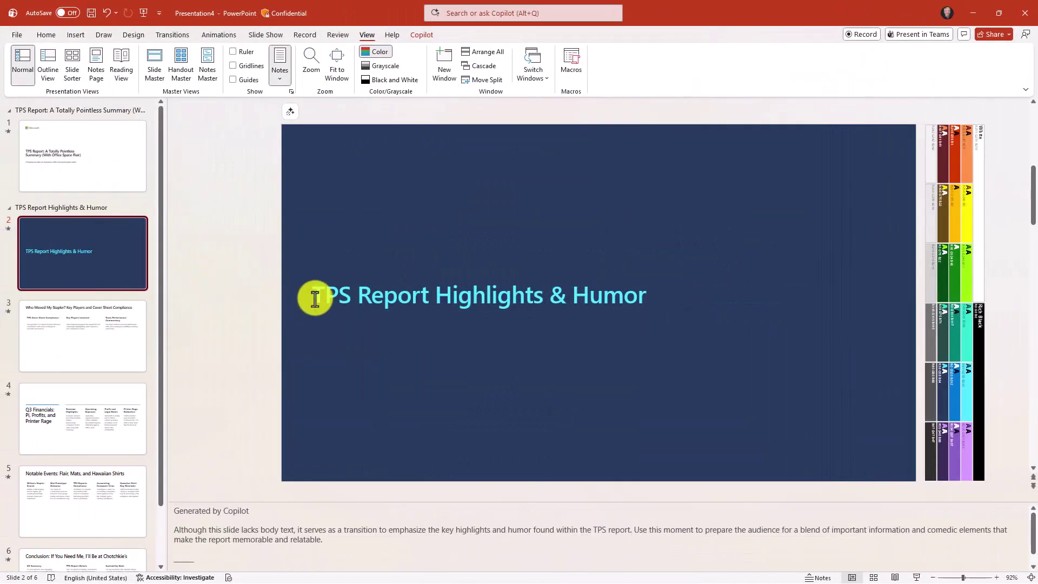
# Apply Copilot's Make professional rewrite to slide 2's title and keep 'Summary and Insights from the TPS Report'
pyautogui.moveTo(314, 296); pyautogui.dragTo(650, 292)
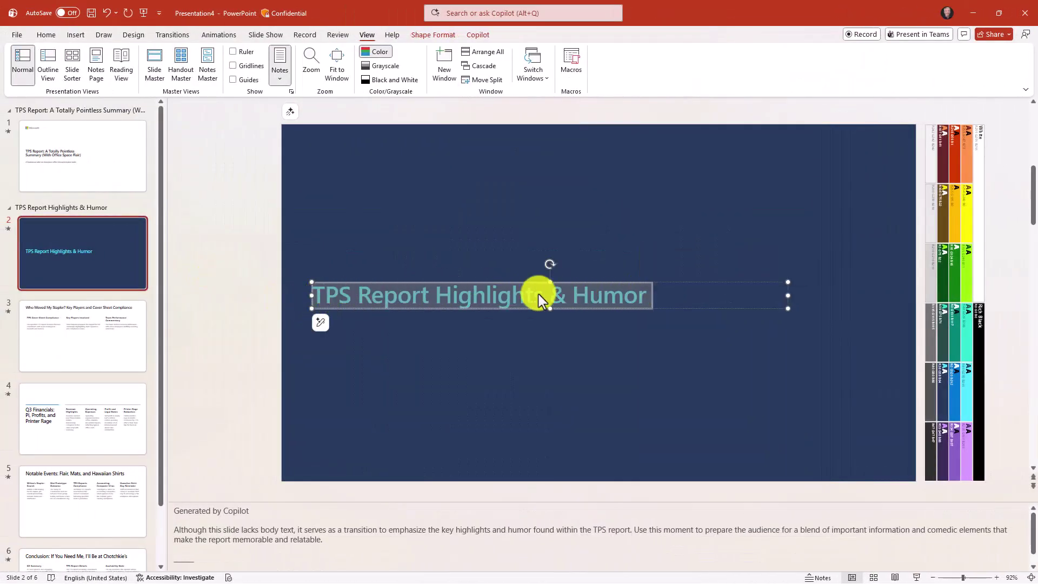
pyautogui.click(319, 325)
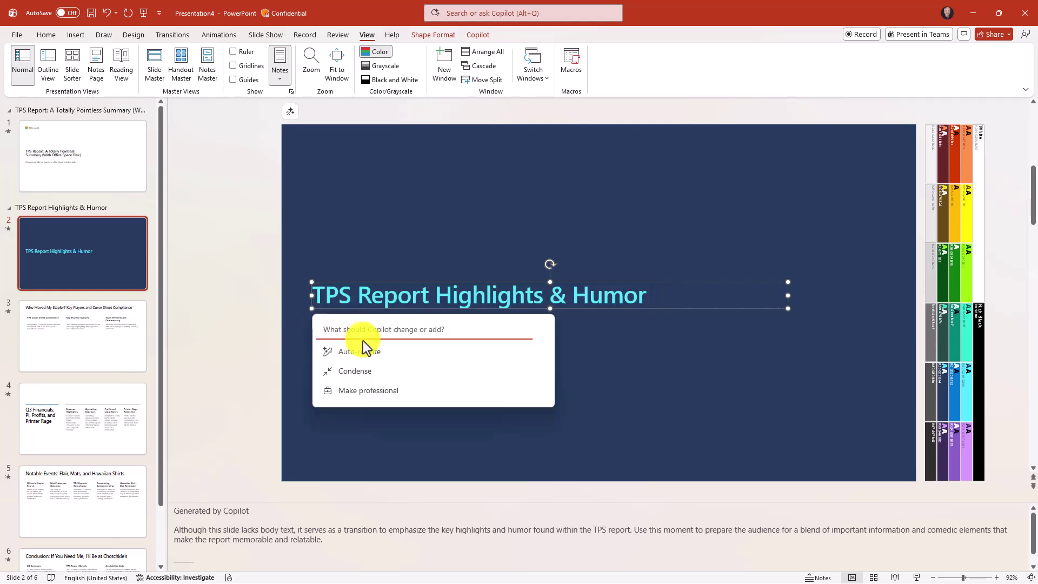
pyautogui.click(383, 389)
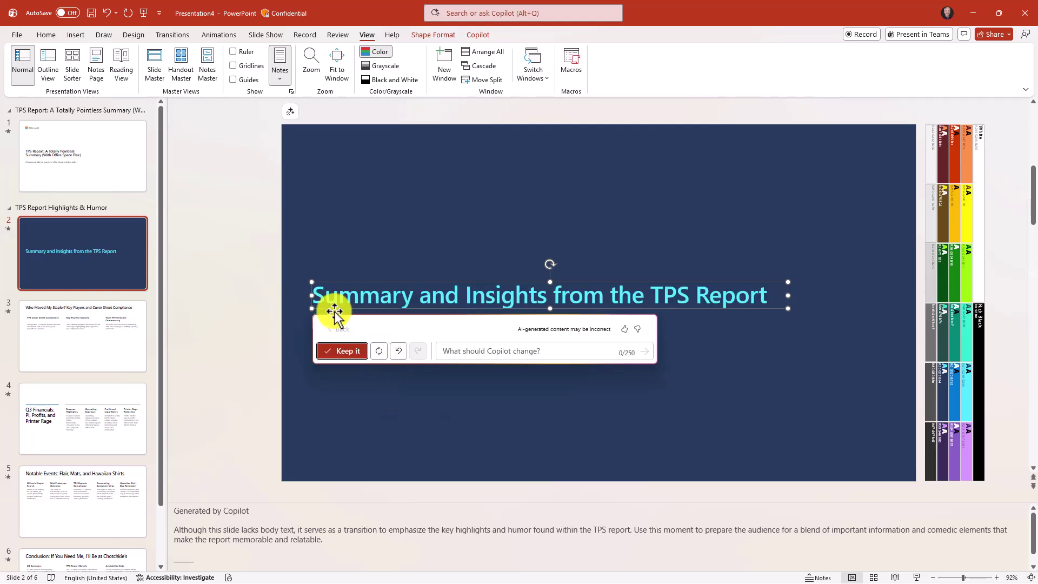
pyautogui.click(343, 351)
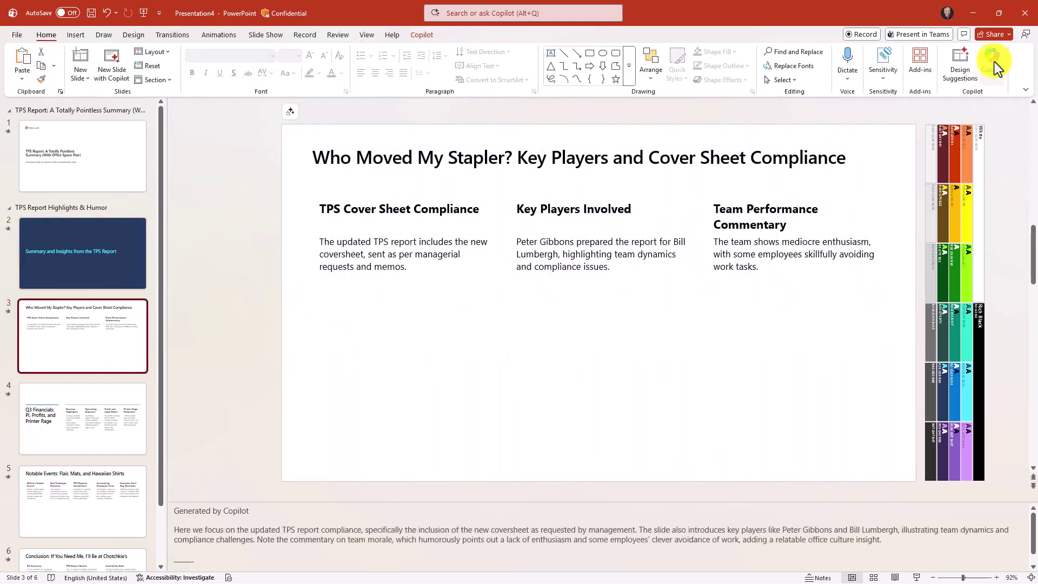
# In the Copilot chat pane, request an image of the manager character holding a TPS report
pyautogui.click(995, 61)
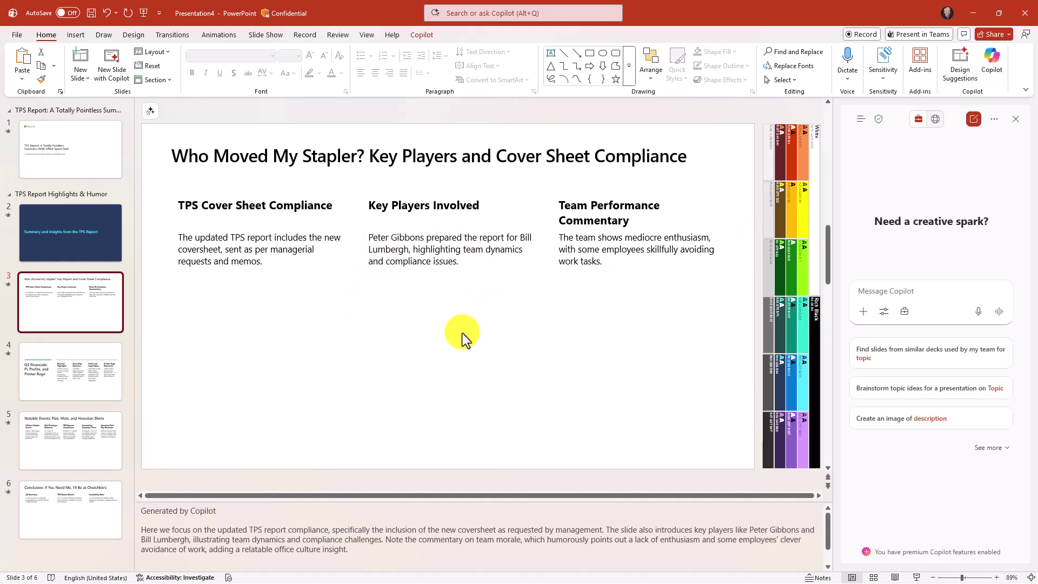
pyautogui.click(910, 291)
pyautogui.write('Please create an image of Bill Lumbergh holding a TPS report')
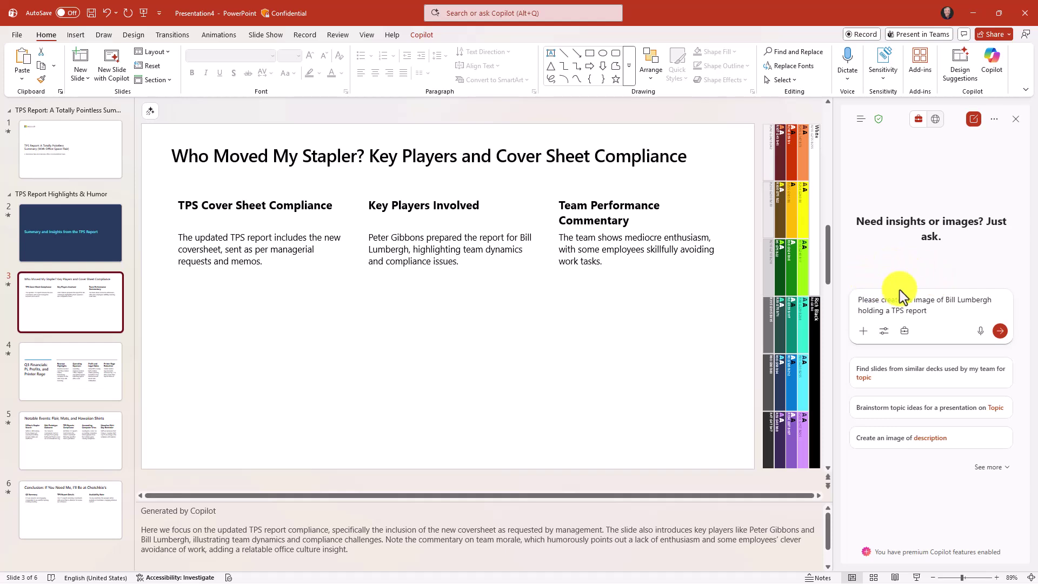
pyautogui.click(998, 334)
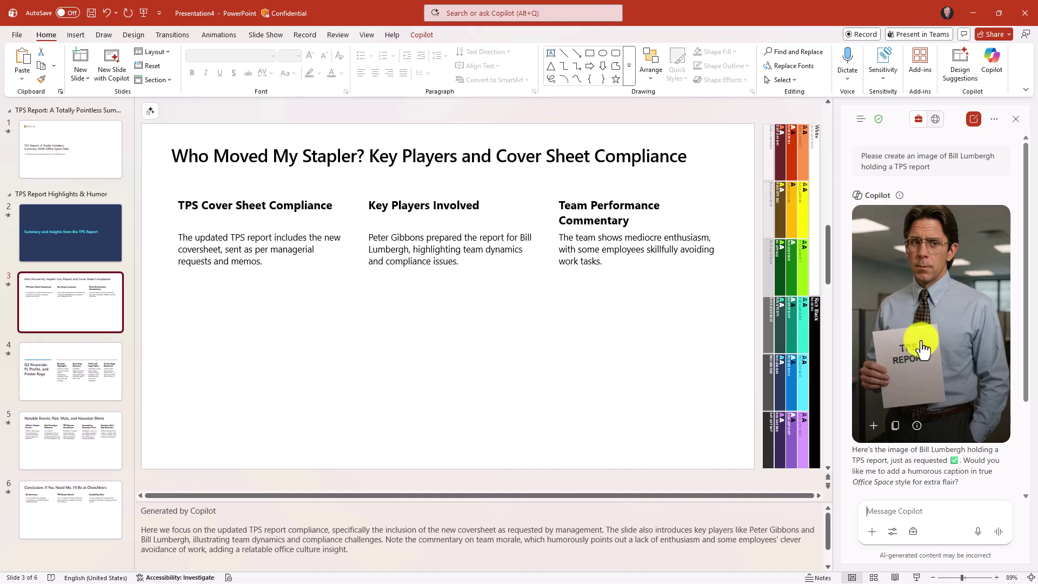
# Paste the Copilot image onto slide 3, shrink it under Key Players Involved, and apply the third design suggestion
pyautogui.click(896, 427)
pyautogui.hotkey('ctrl', 'v')
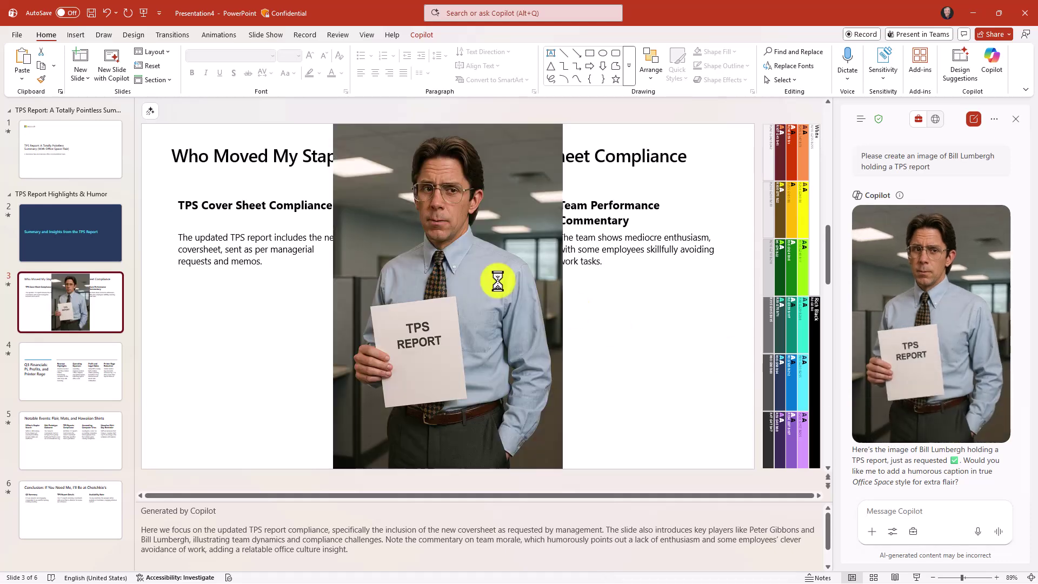
pyautogui.moveTo(334, 132); pyautogui.dragTo(447, 373)
pyautogui.moveTo(511, 393); pyautogui.dragTo(440, 379)
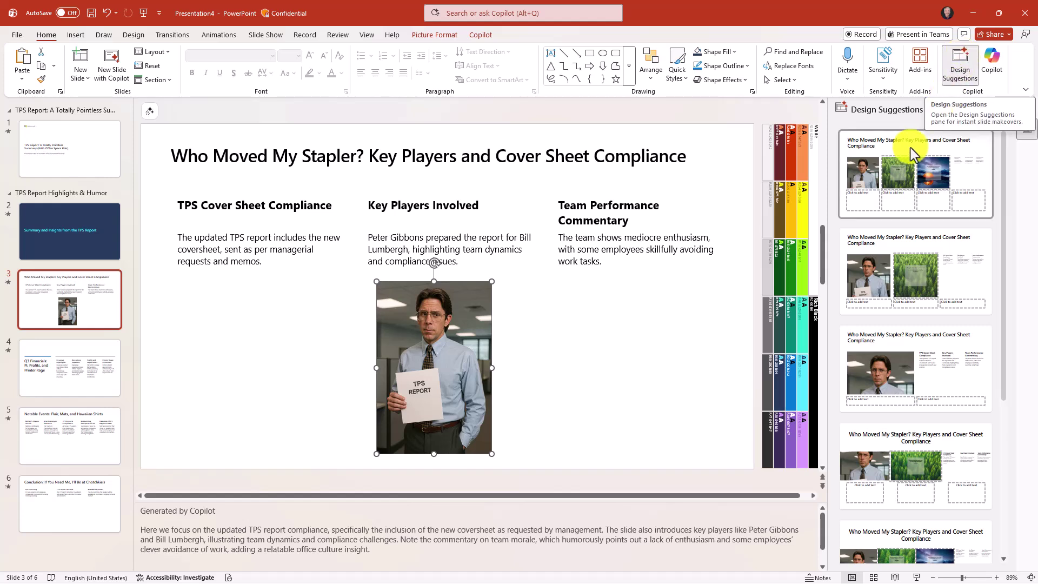
pyautogui.click(873, 355)
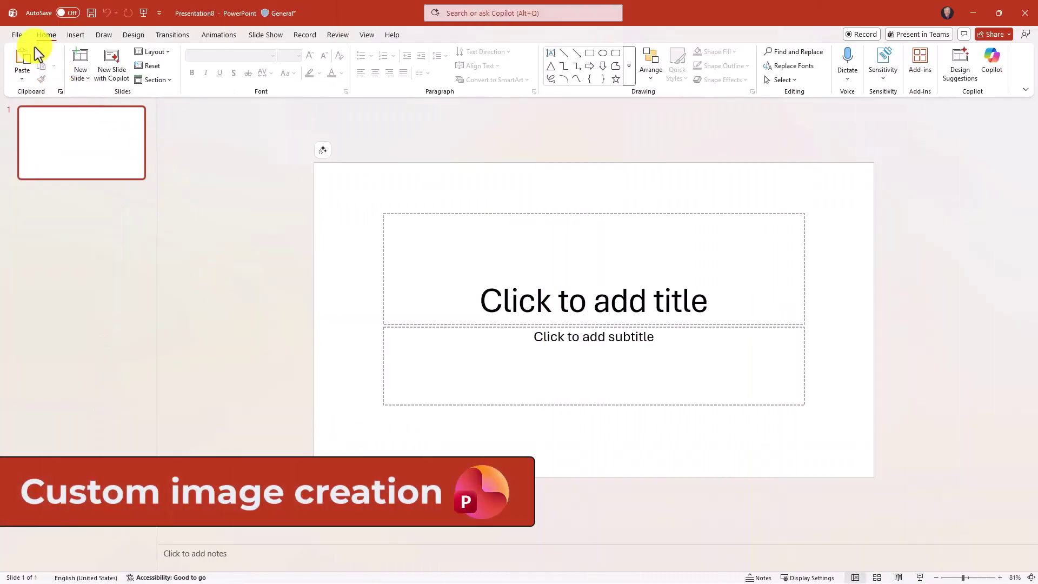
# Start a Create with Copilot presentation and submit the Office Space cultural impact prompt
pyautogui.click(18, 36)
pyautogui.click(147, 122)
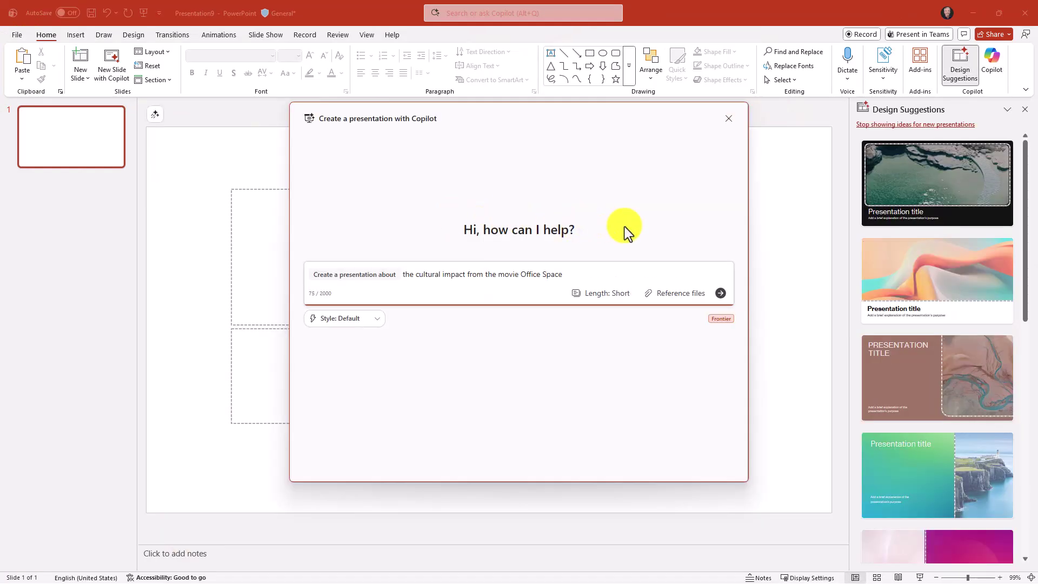
pyautogui.click(720, 293)
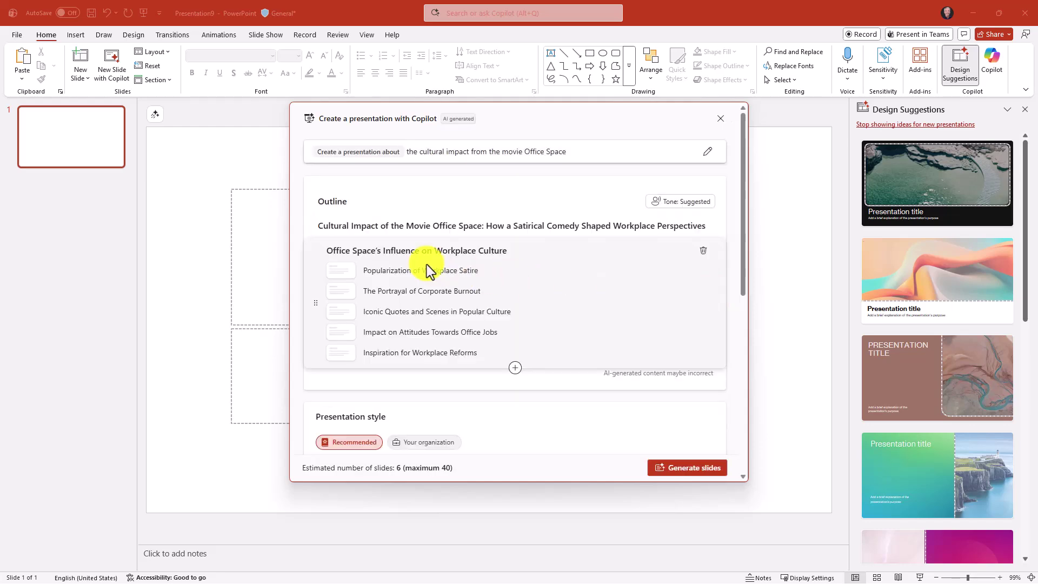
pyautogui.scroll(-5, 576, 371)
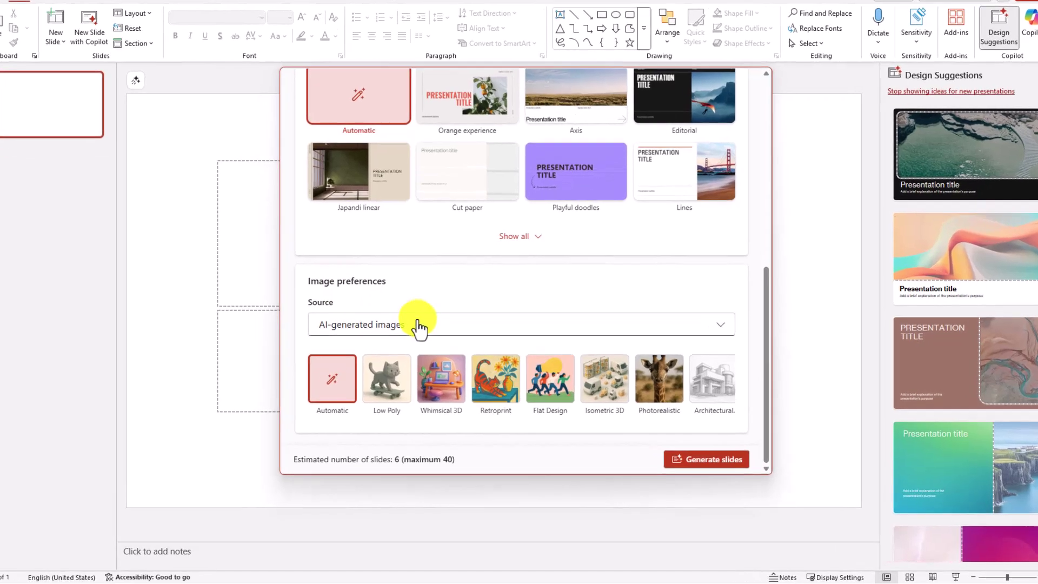
# Keep AI-generated images as the source, choose Flat Design style, and generate the seven slides
pyautogui.click(411, 342)
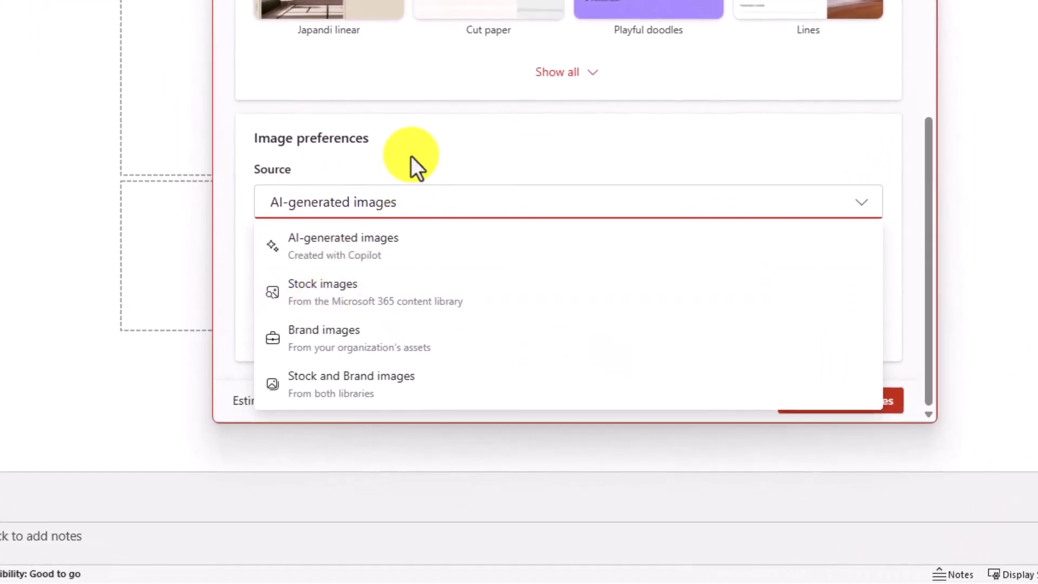
pyautogui.click(462, 162)
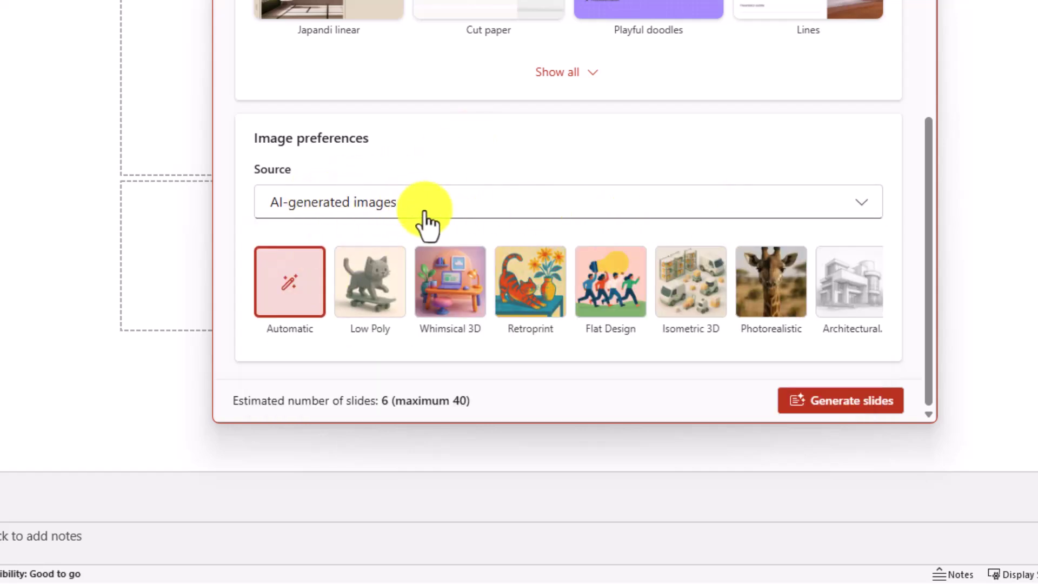
pyautogui.click(617, 302)
pyautogui.click(843, 403)
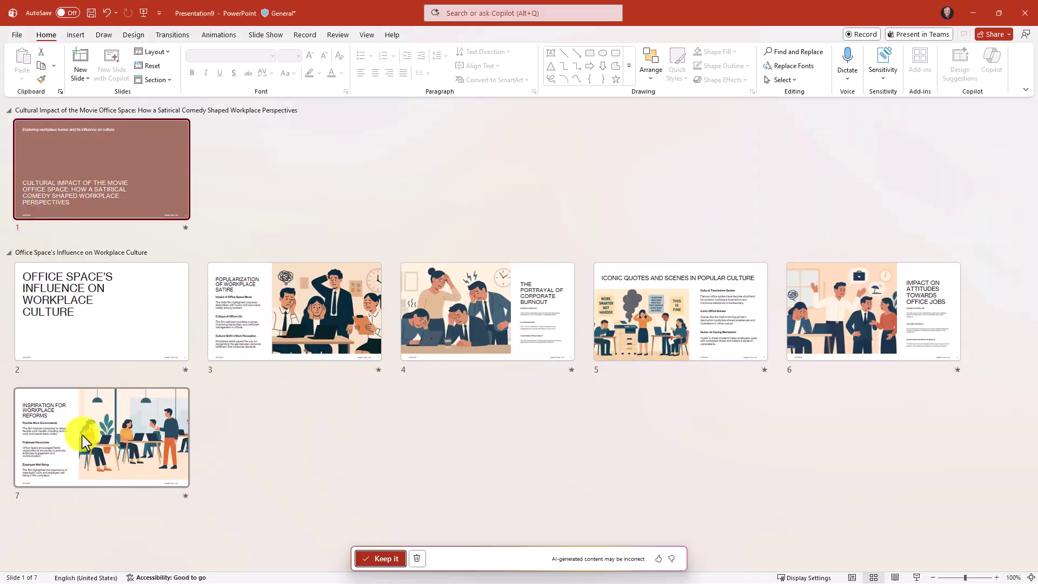
# Keep the generated Office Space deck and start the slide show from the beginning
pyautogui.click(382, 560)
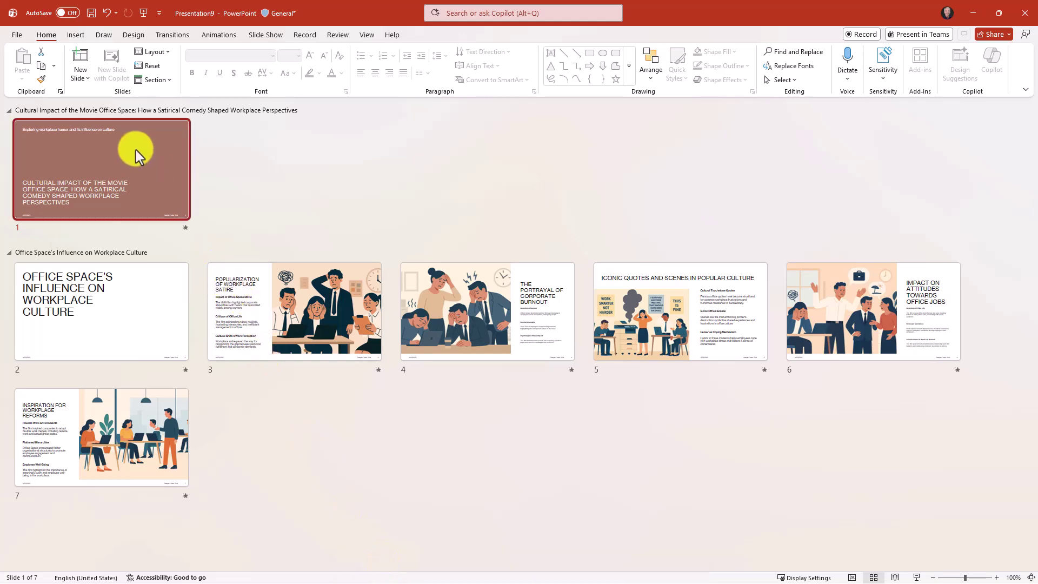
pyautogui.click(267, 38)
pyautogui.click(60, 70)
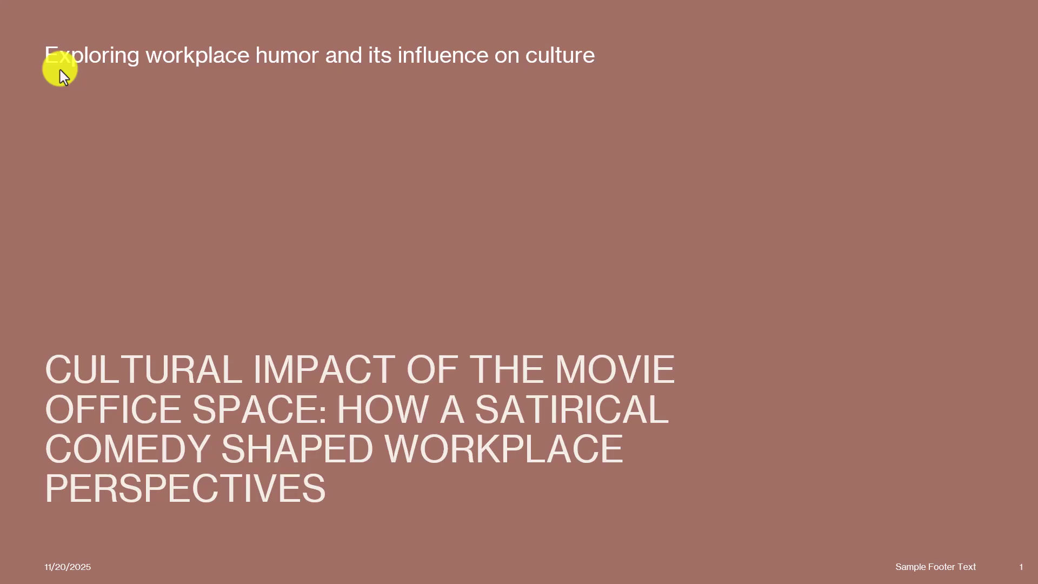
# Advance the slide show through slides 2 to 7
pyautogui.click(60, 69)
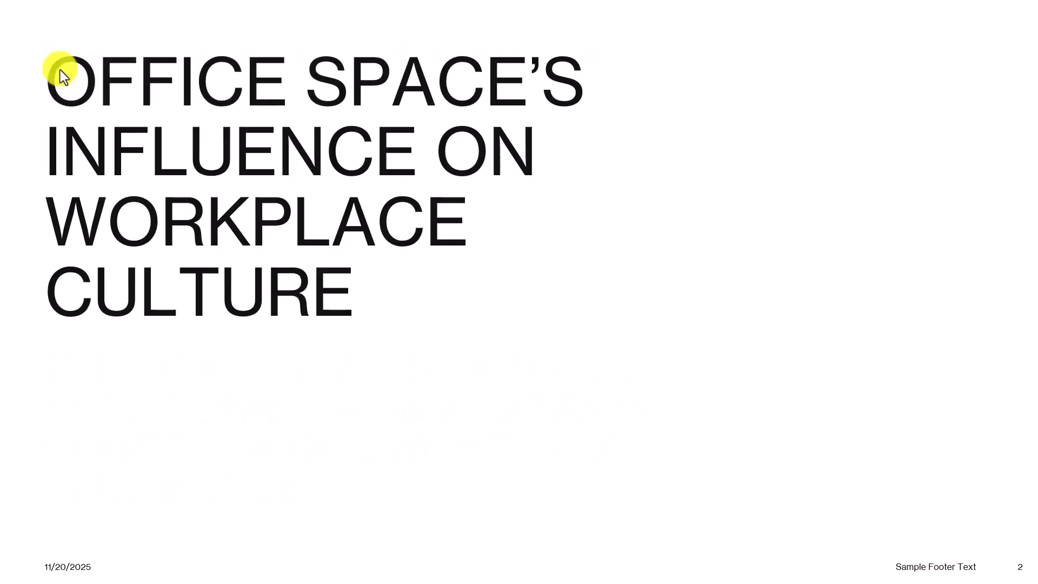
pyautogui.click(60, 70)
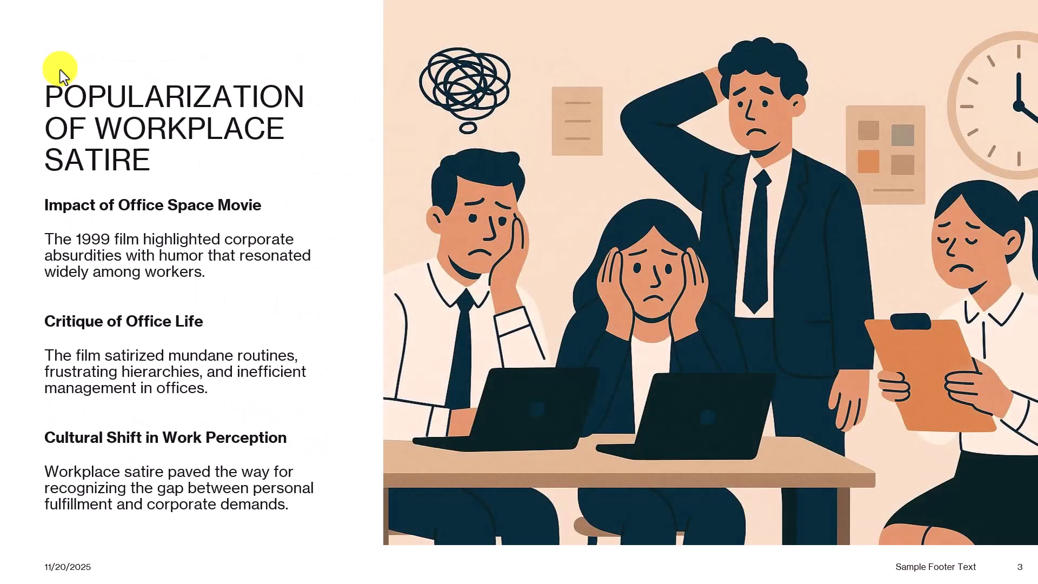
pyautogui.click(60, 70)
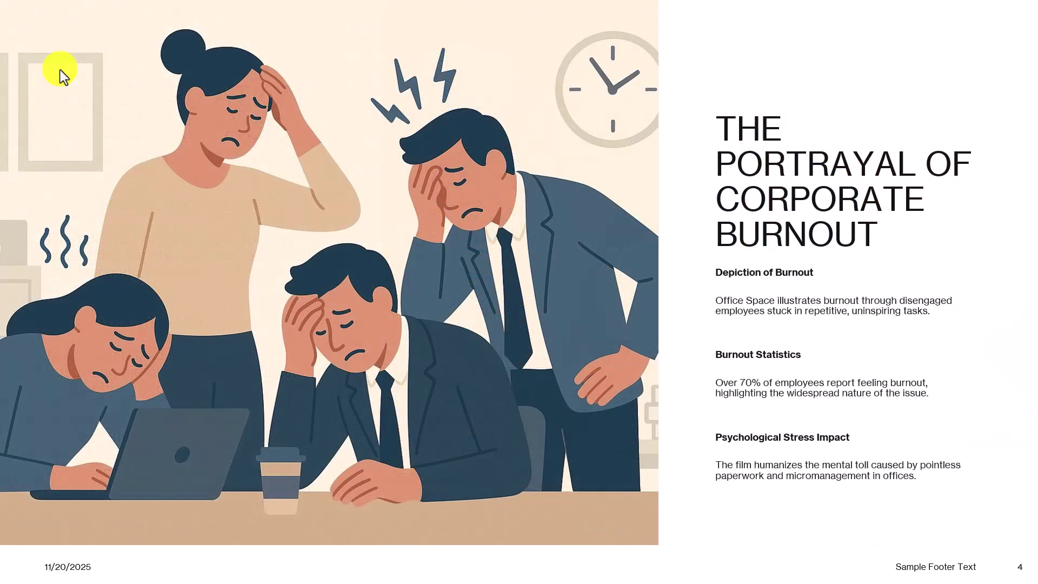
pyautogui.click(60, 69)
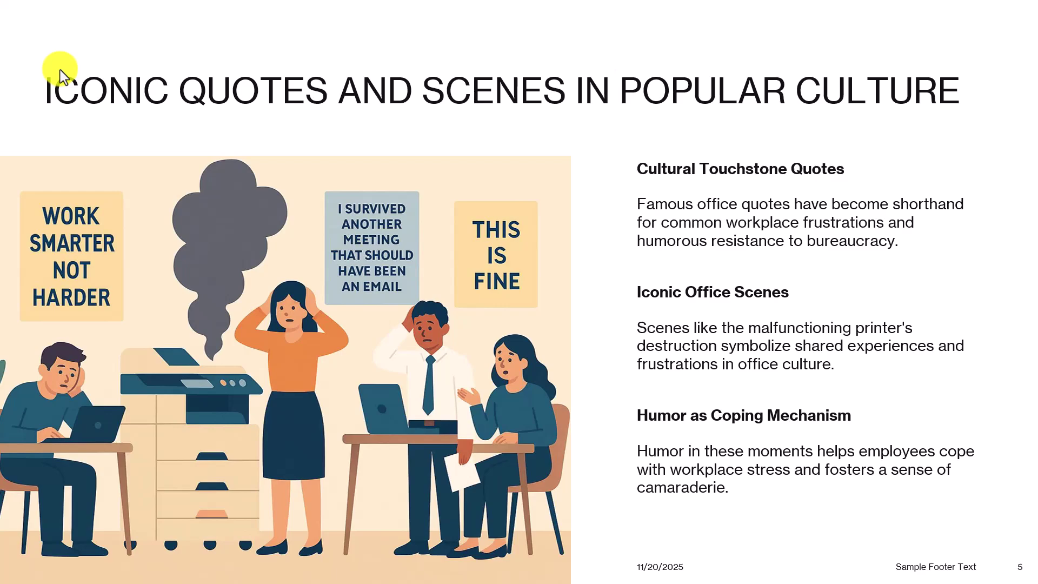
pyautogui.click(60, 69)
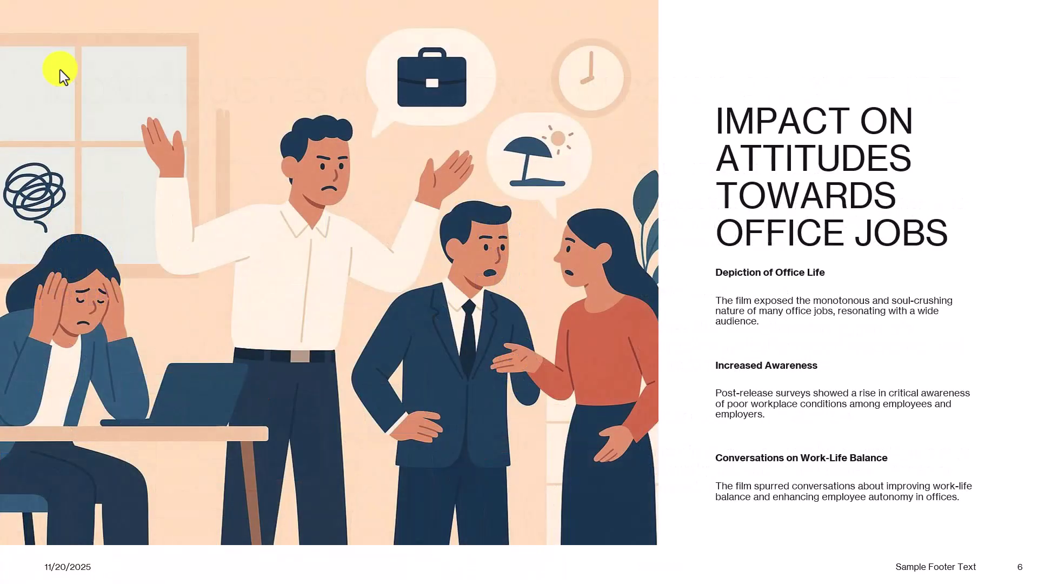
pyautogui.click(60, 70)
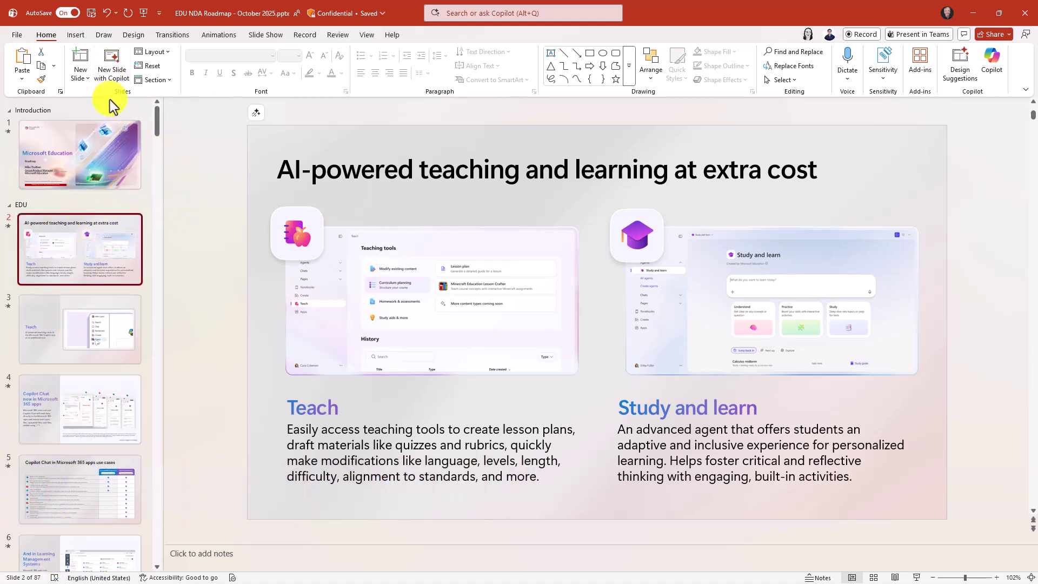
# Ask Copilot for a new slide on top Microsoft 365 Education features, referencing the education .docx file
pyautogui.click(109, 66)
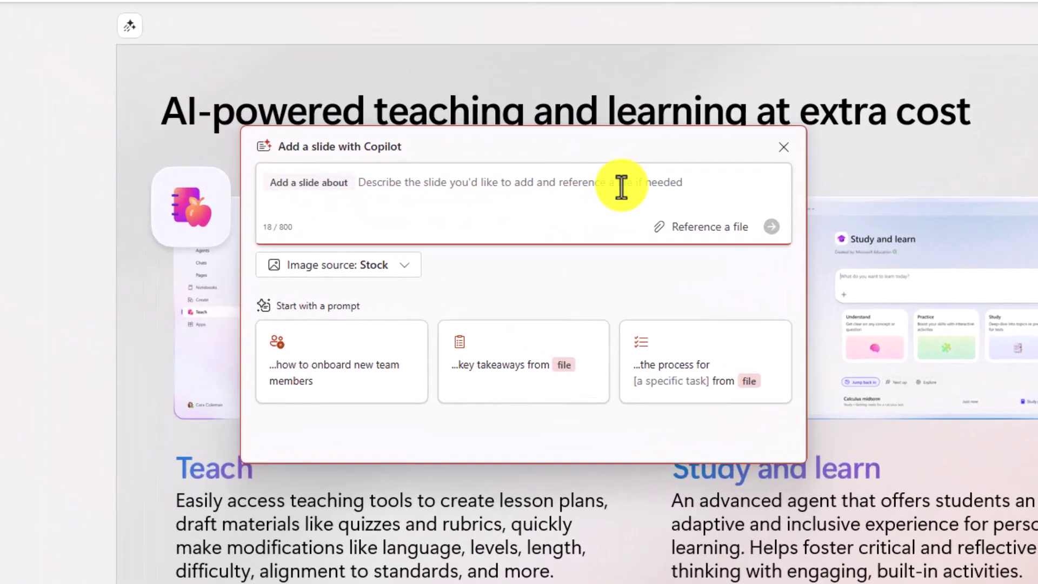
pyautogui.write('The top new features in this document')
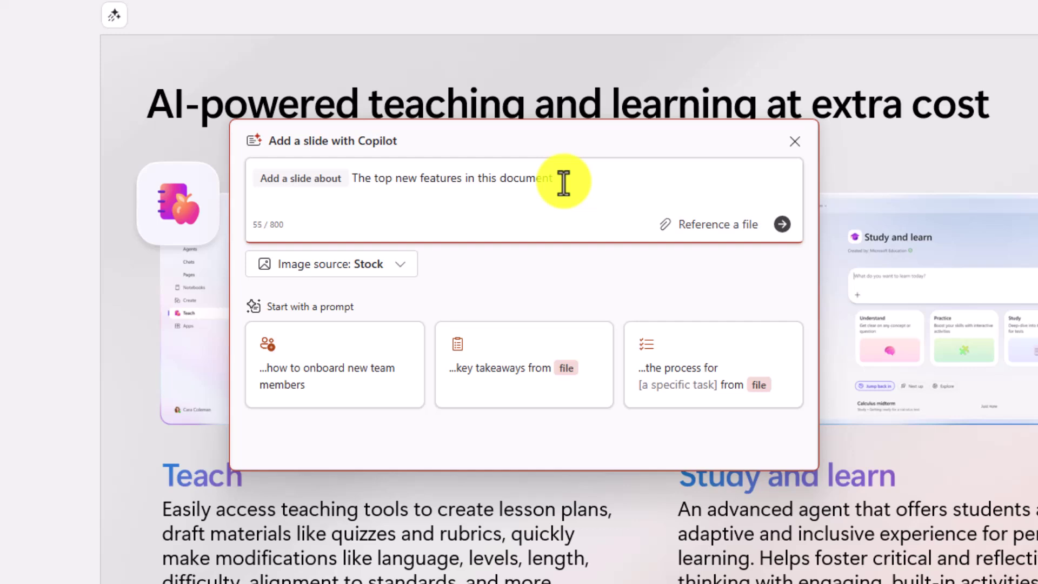
pyautogui.write('/')
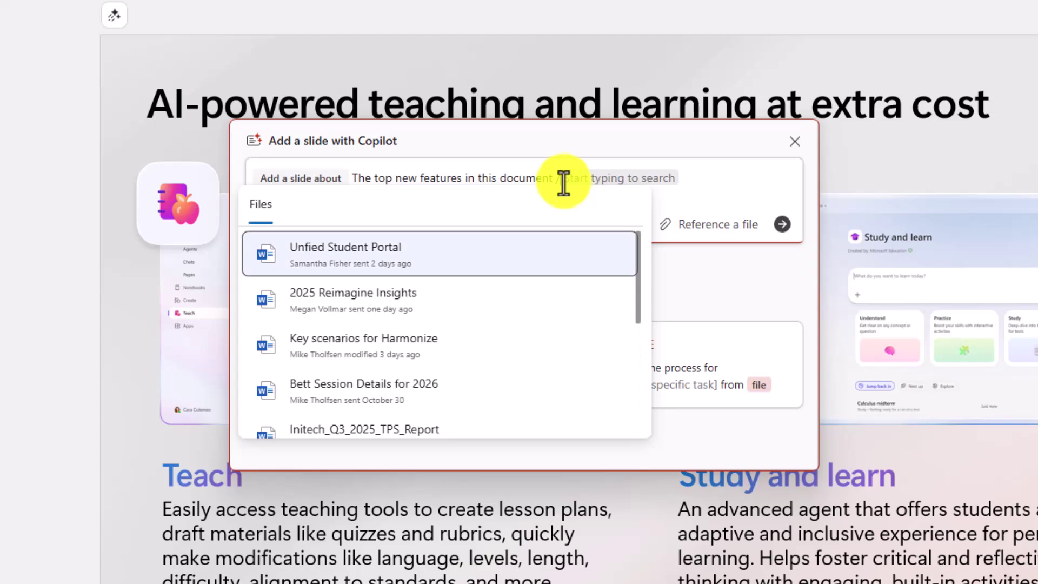
pyautogui.press('Return')
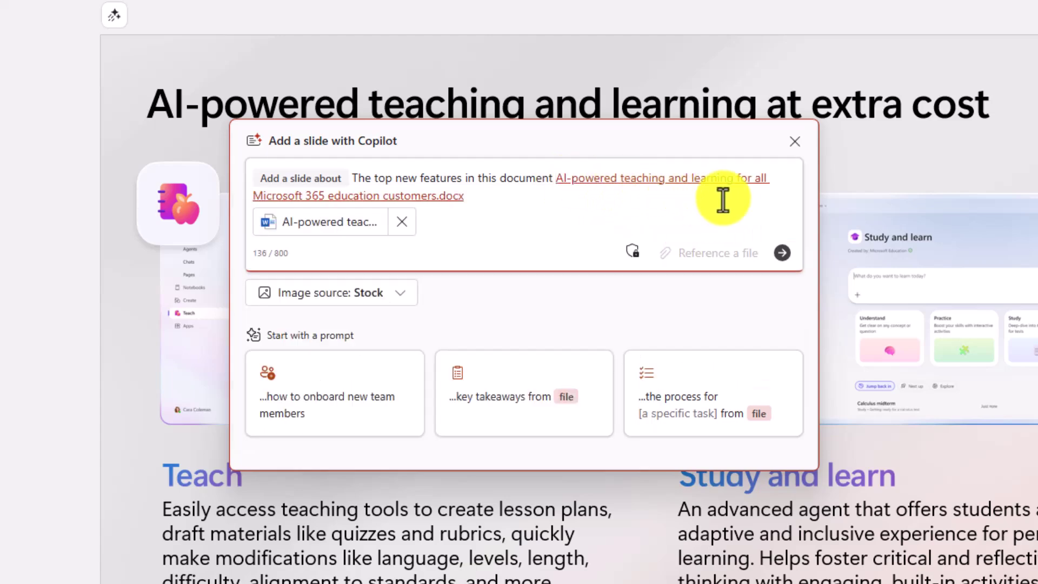
pyautogui.click(782, 258)
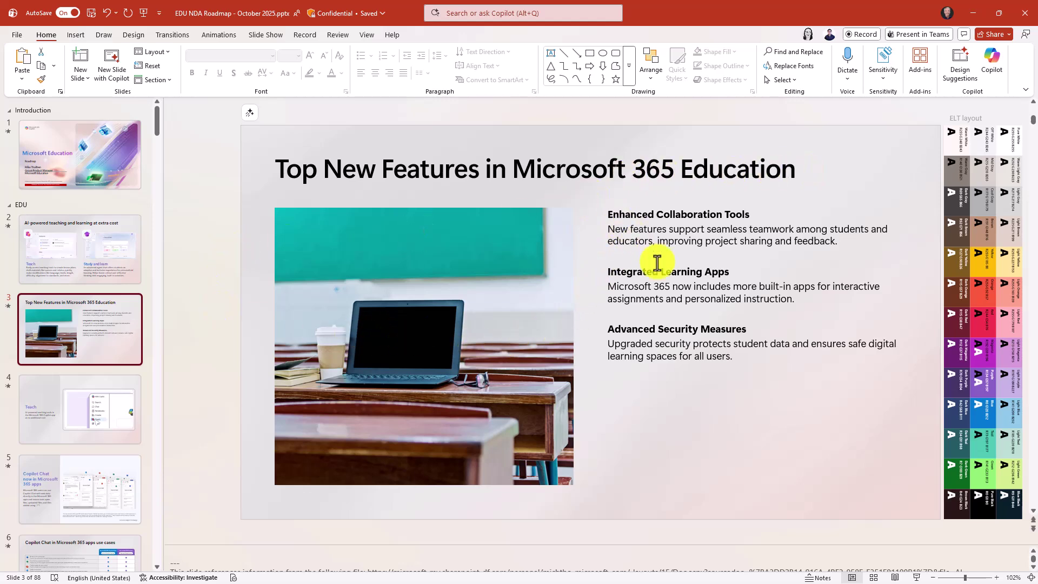
# Select the new slide's body text and bring up Copilot's rewrite options for it
pyautogui.click(641, 231)
pyautogui.click(632, 219)
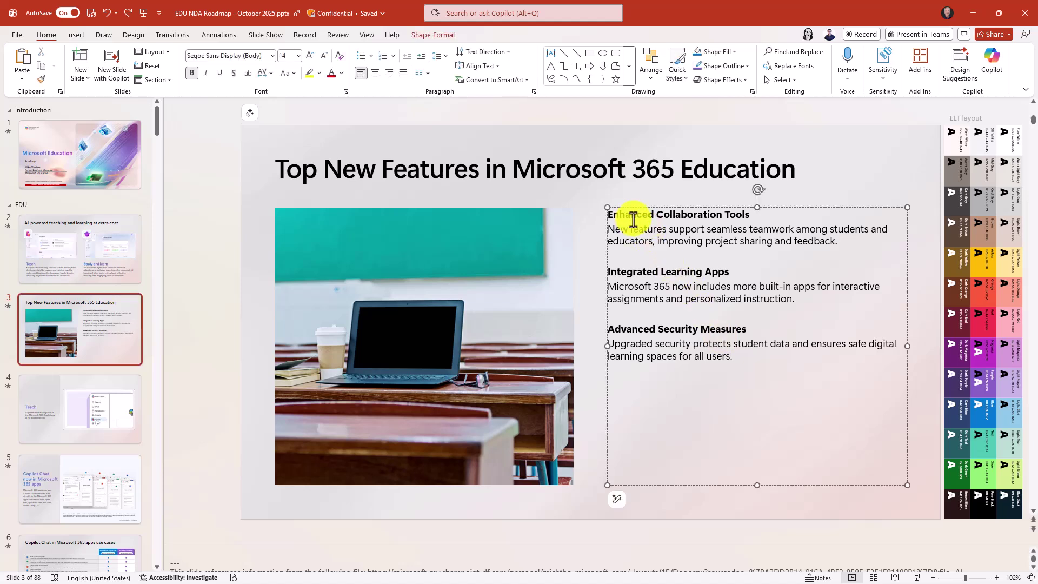
pyautogui.click(619, 498)
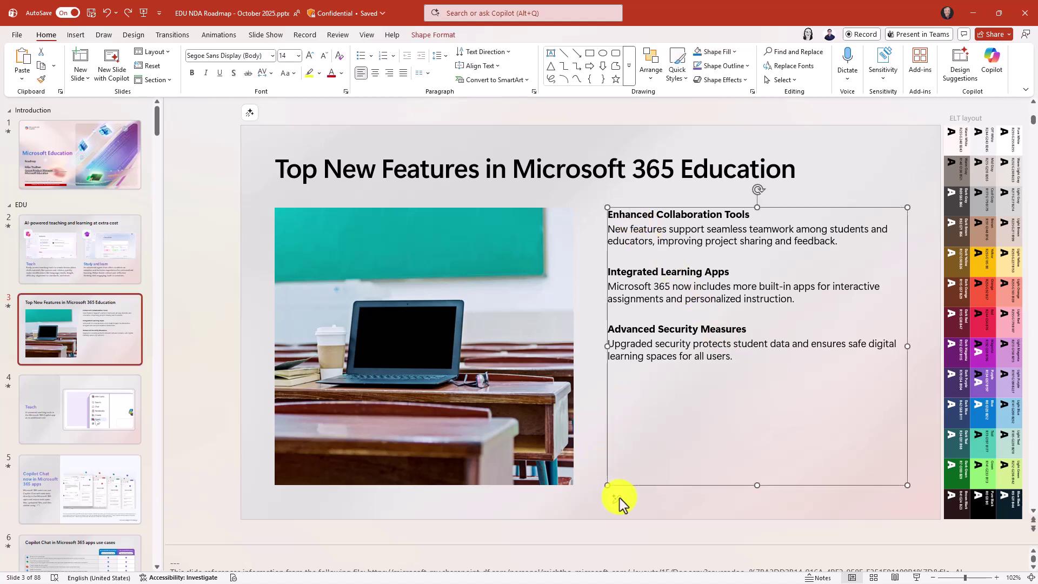